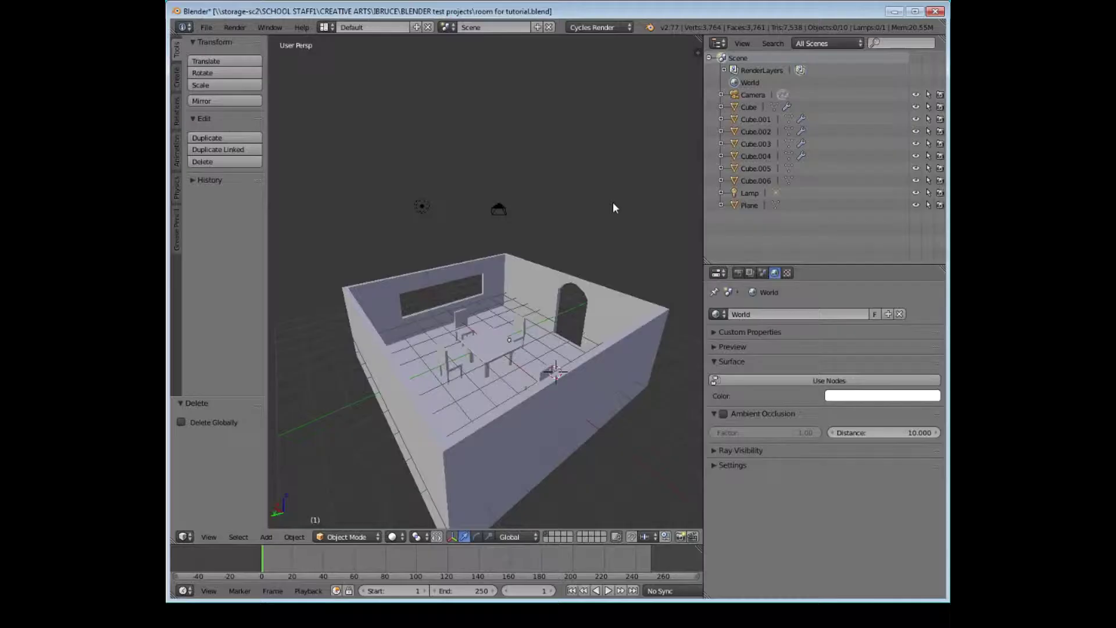
Zoom in on the room with its window, arched doorway, table and chairs
{"action": "scroll", "coordinate": [617, 435], "scroll_direction": "up", "scroll_amount": 3}
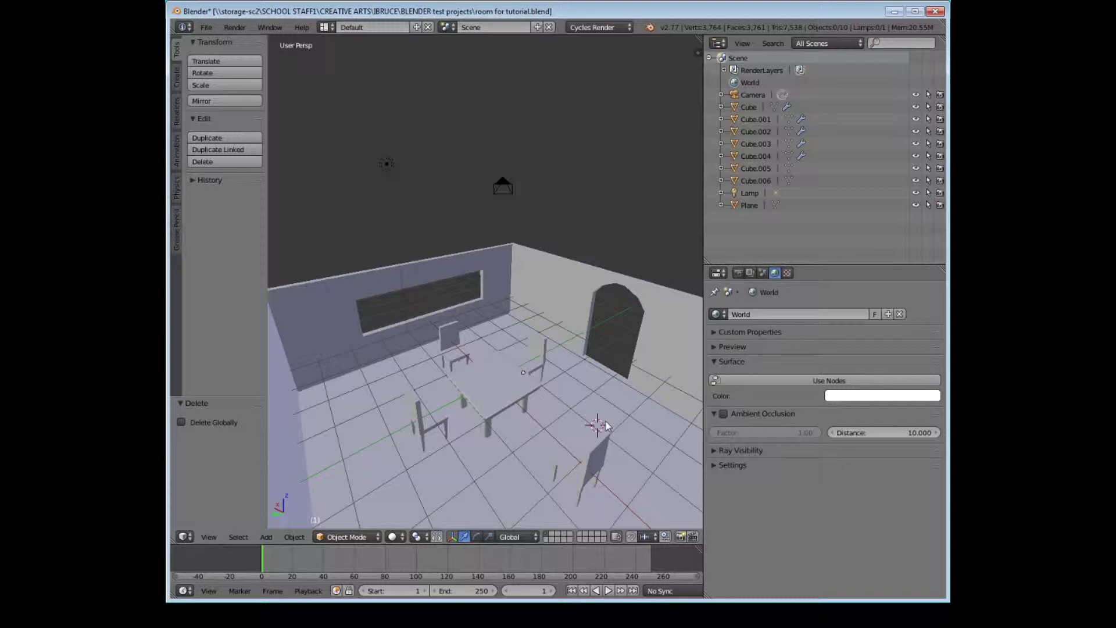
Switch the viewport to Rendered shading for a Cycles preview of the room
{"action": "left_click", "coordinate": [393, 537]}
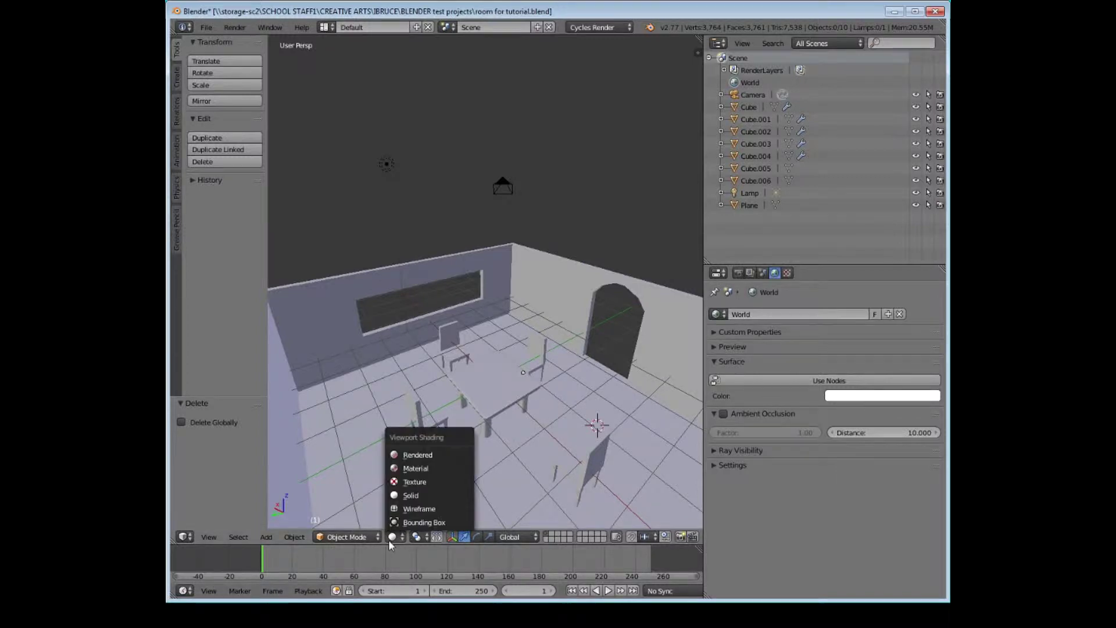
{"action": "left_click", "coordinate": [427, 455]}
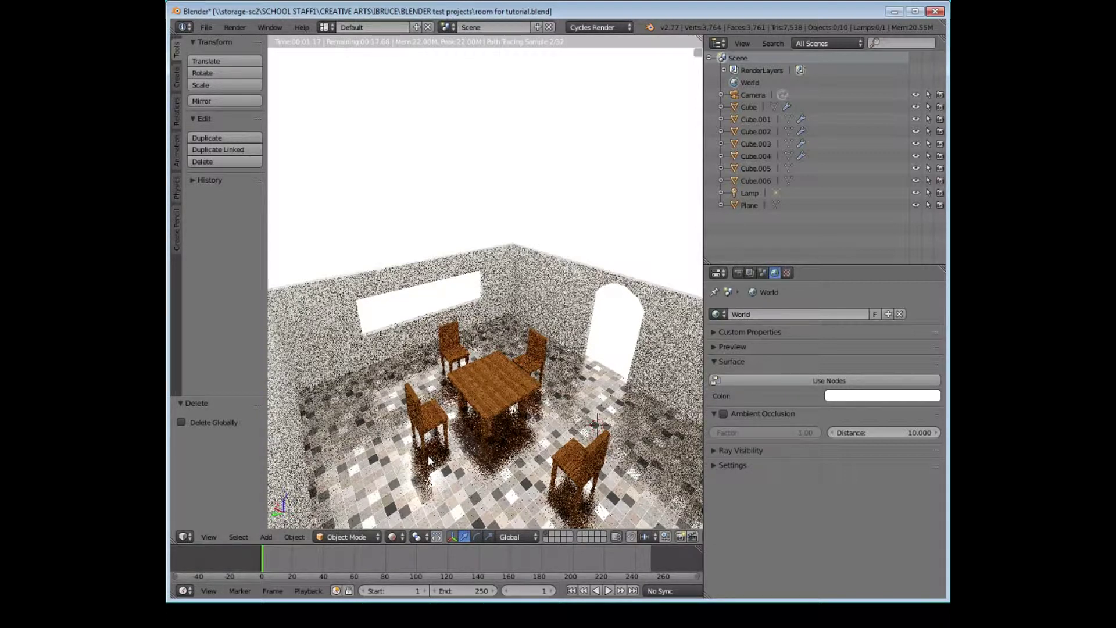
Back in solid view, add a cube, raise it, and slide it along X toward the back wall
{"action": "key", "text": "shift+z"}
{"action": "left_click", "coordinate": [177, 77]}
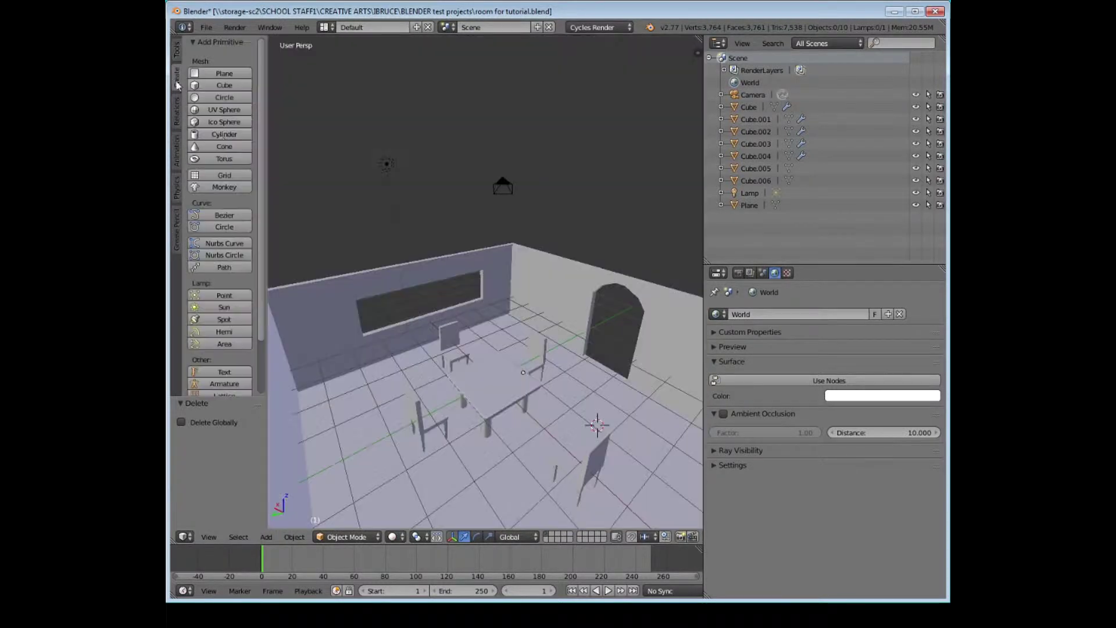
{"action": "left_click", "coordinate": [225, 85]}
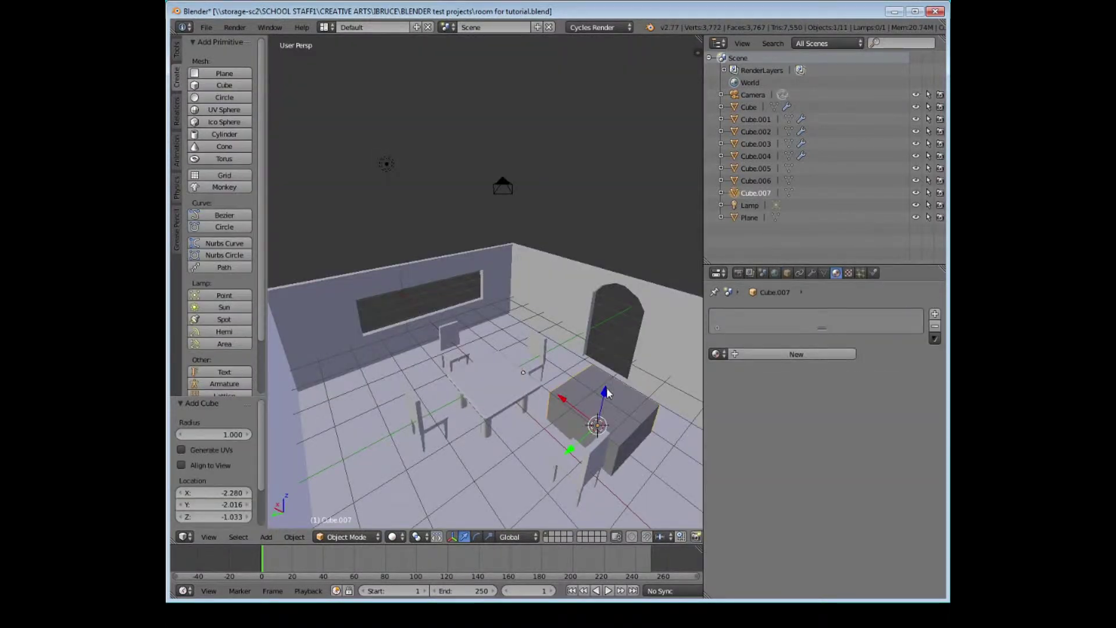
{"action": "left_click_drag", "start_coordinate": [603, 390], "coordinate": [491, 285]}
{"action": "middle_click_drag", "start_coordinate": [492, 285], "coordinate": [640, 273]}
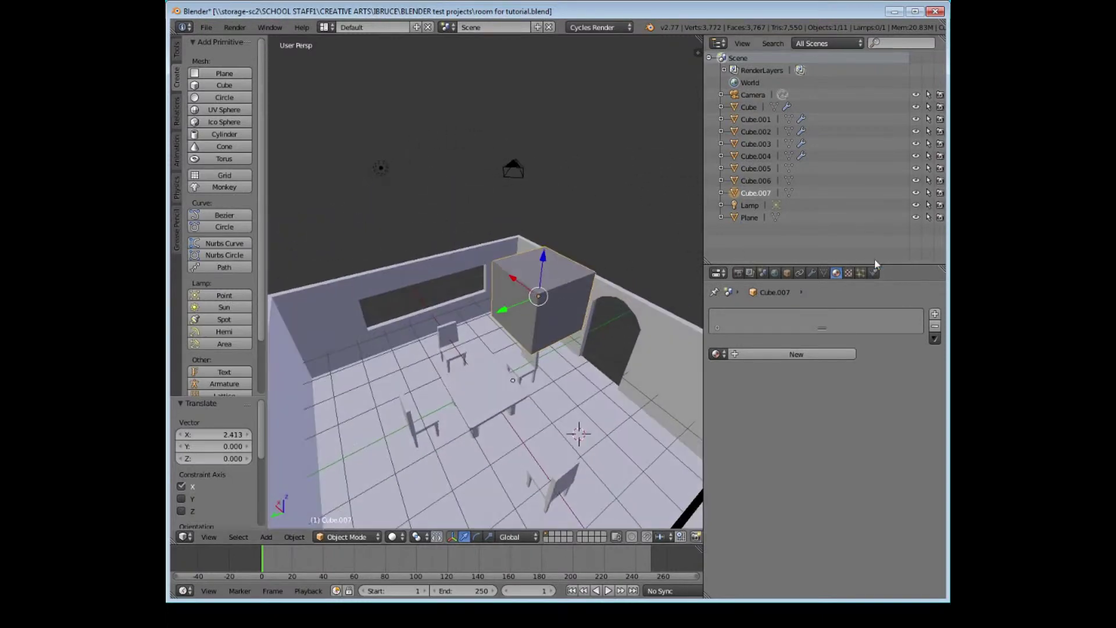
Give the cube an Array modifier with Fixed Count 2 and adjust its X spacing
{"action": "left_click", "coordinate": [812, 273]}
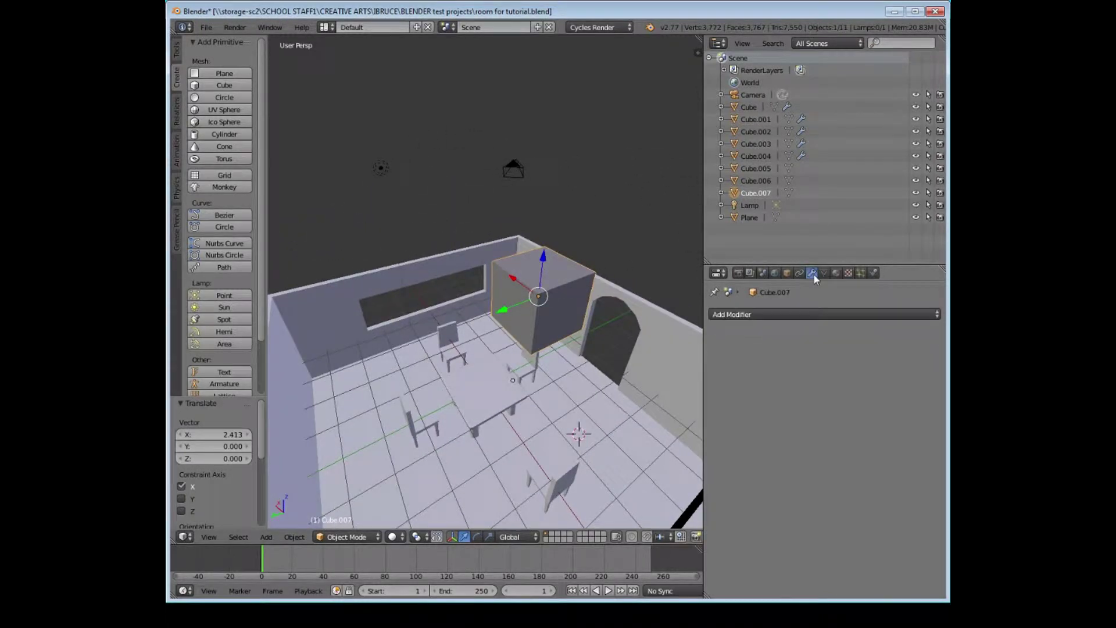
{"action": "left_click", "coordinate": [778, 315]}
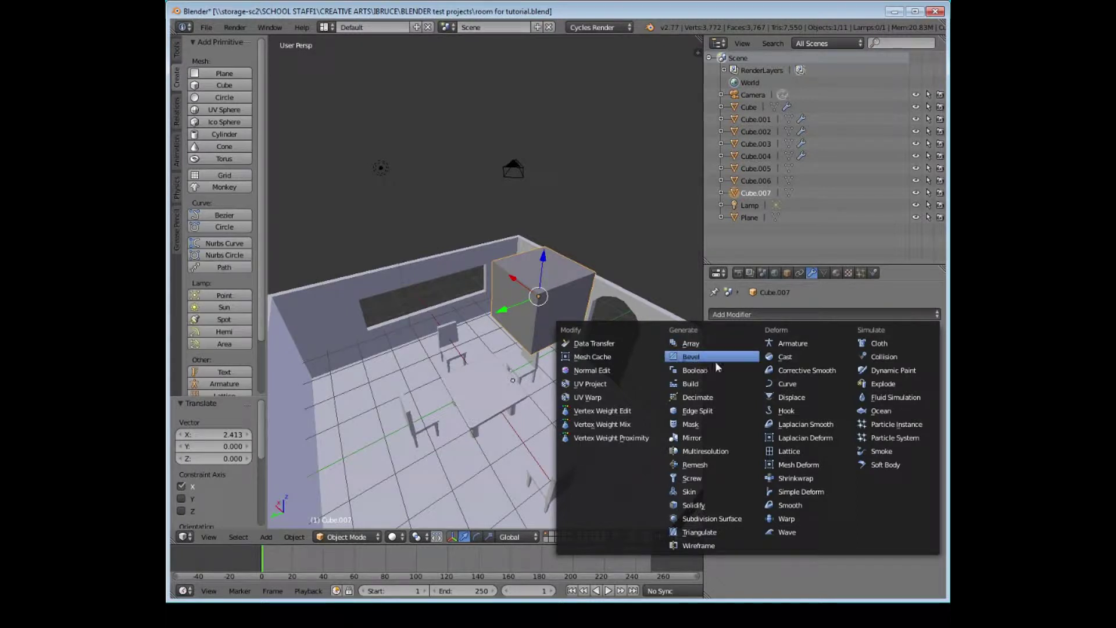
{"action": "left_click", "coordinate": [712, 346]}
{"action": "middle_click_drag", "start_coordinate": [510, 307], "coordinate": [552, 298]}
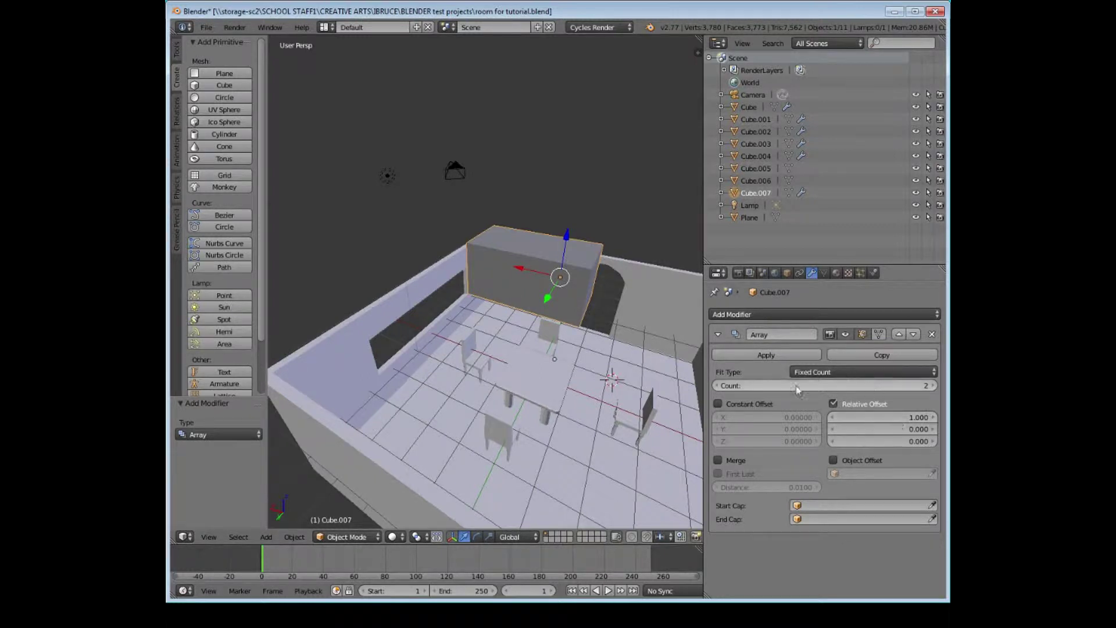
{"action": "left_click_drag", "start_coordinate": [862, 417], "coordinate": [803, 417]}
Set the Array relative offset to X 0, Y 1, Z 1 so cubes stack diagonally
{"action": "left_click", "coordinate": [892, 417]}
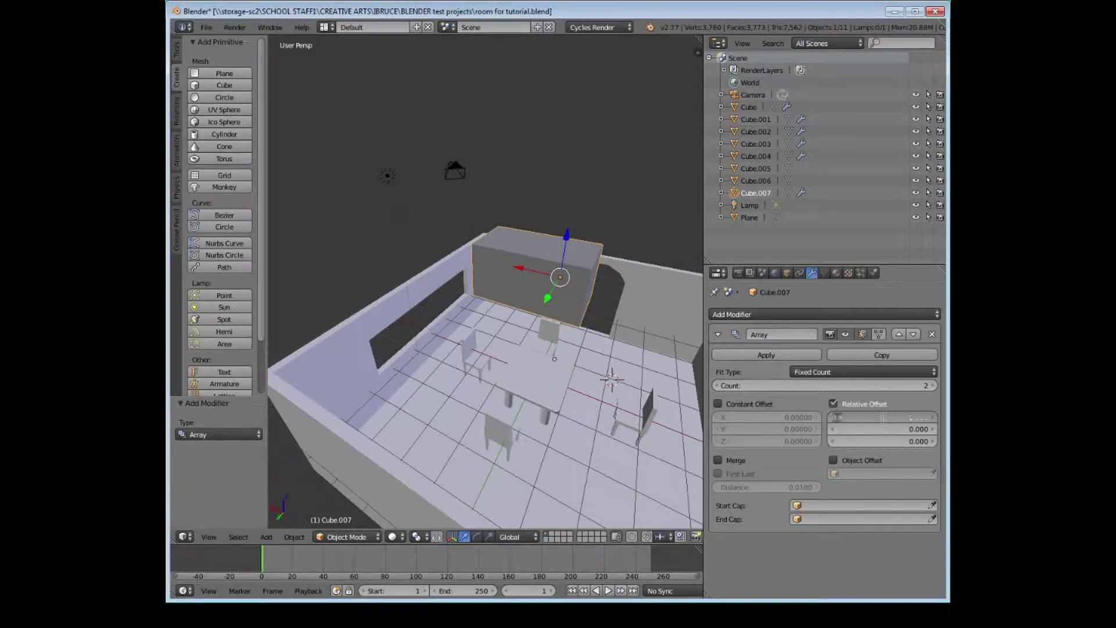
{"action": "type", "text": "0"}
{"action": "key", "text": "Return"}
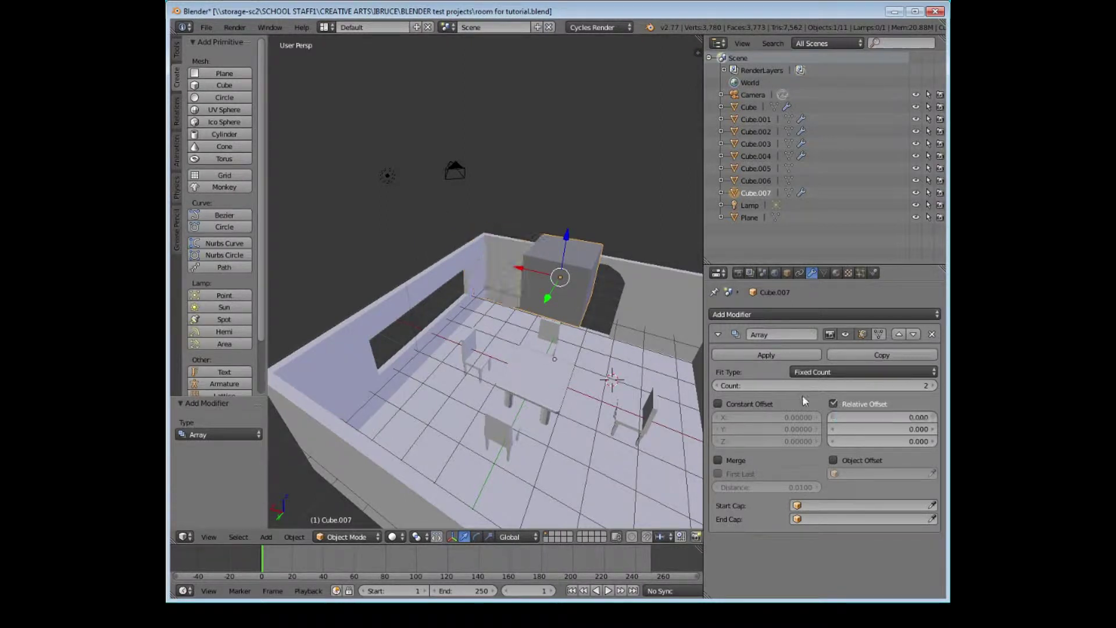
{"action": "left_click", "coordinate": [896, 430]}
{"action": "type", "text": "1"}
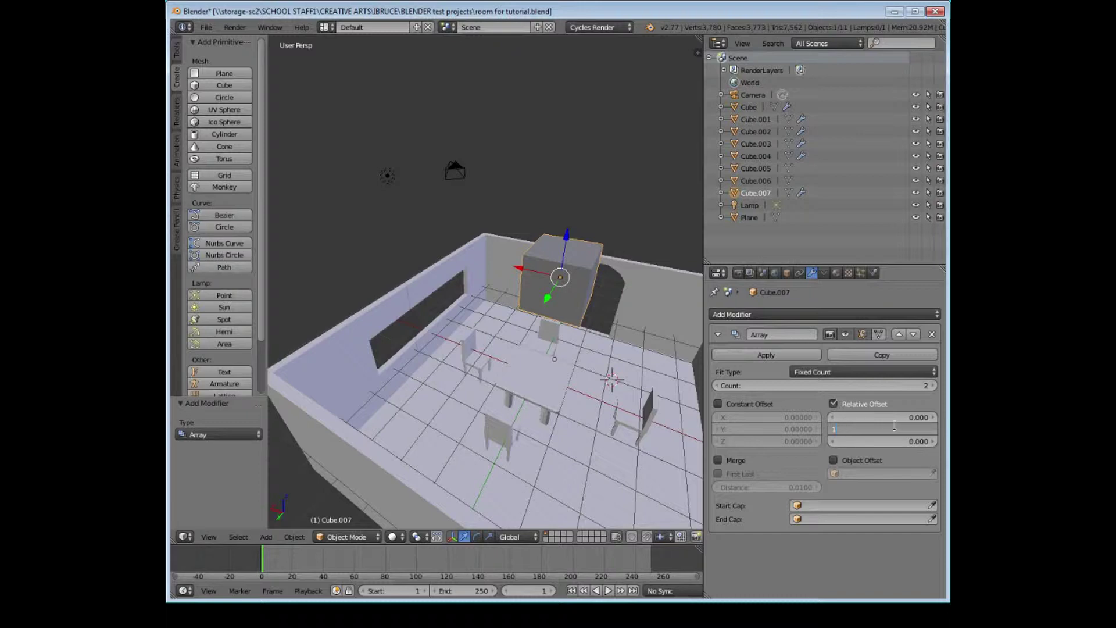
{"action": "key", "text": "Return"}
{"action": "middle_click_drag", "start_coordinate": [649, 393], "coordinate": [584, 386]}
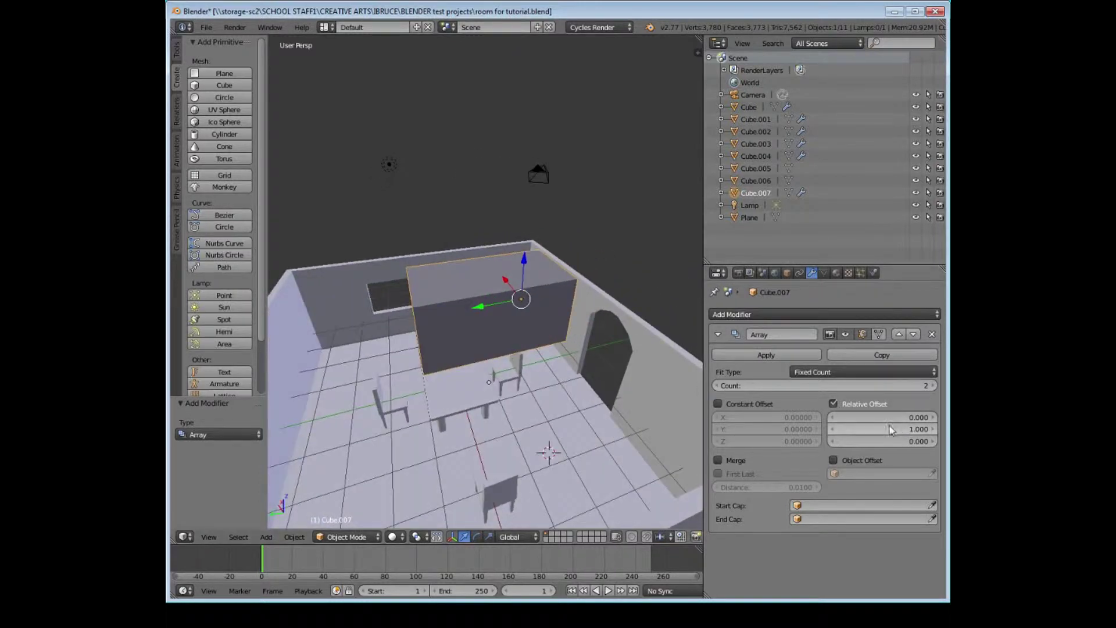
{"action": "left_click", "coordinate": [898, 441]}
{"action": "type", "text": "1"}
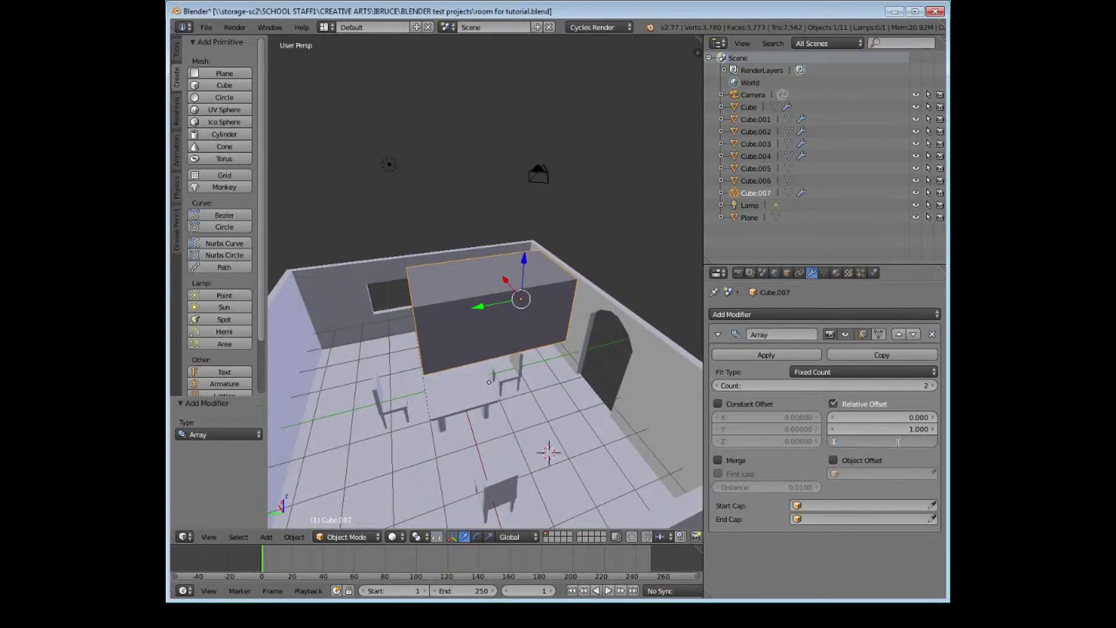
{"action": "key", "text": "Return"}
{"action": "middle_click_drag", "start_coordinate": [691, 387], "coordinate": [575, 413]}
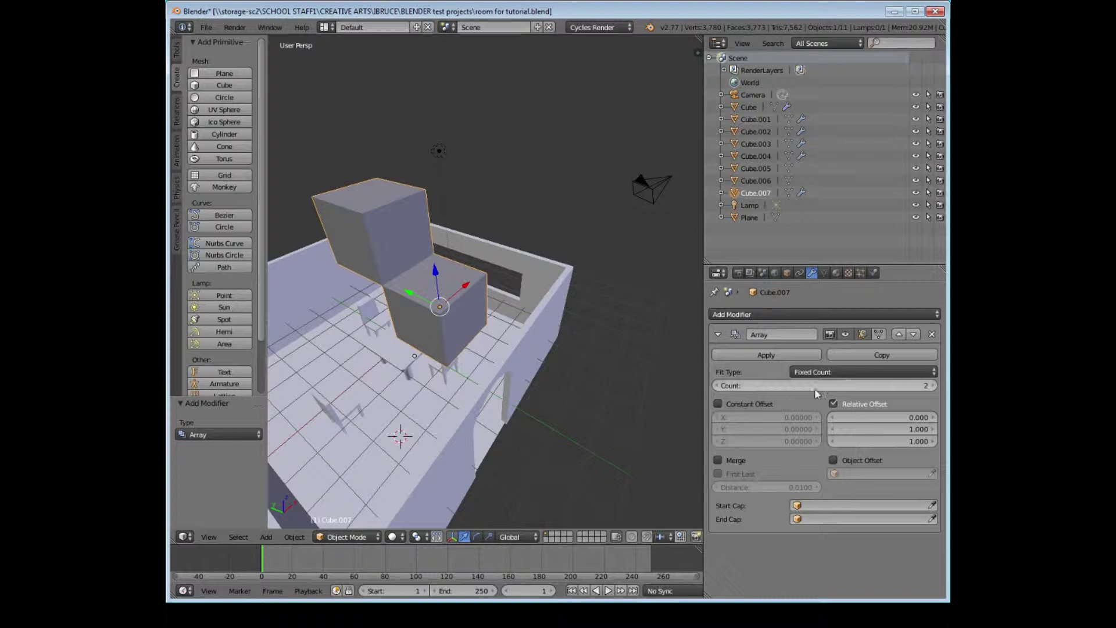
Raise the array count from 2 to 4, forming a four-step staircase
{"action": "left_click", "coordinate": [933, 386]}
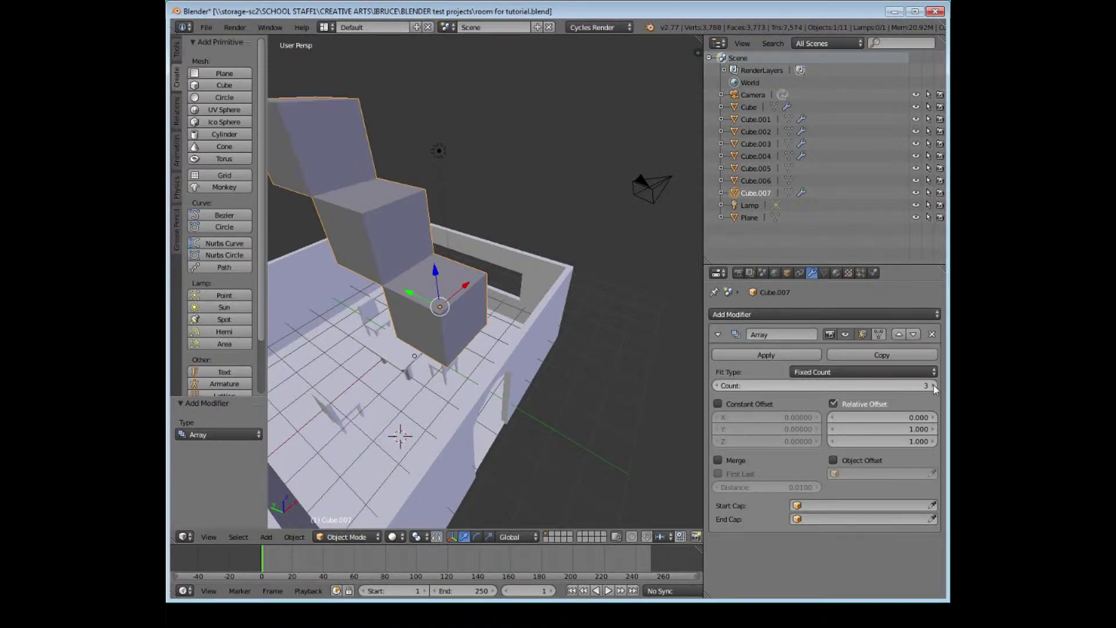
{"action": "left_click", "coordinate": [934, 386]}
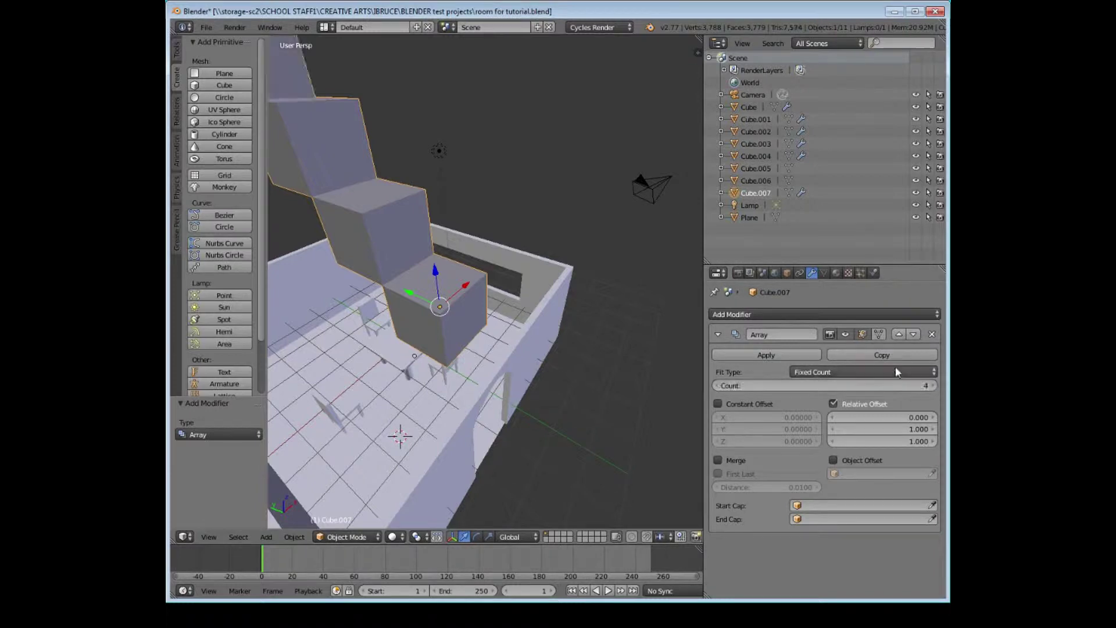
{"action": "scroll", "coordinate": [379, 284], "scroll_direction": "down", "scroll_amount": 3}
{"action": "middle_click_drag", "start_coordinate": [449, 301], "coordinate": [384, 279]}
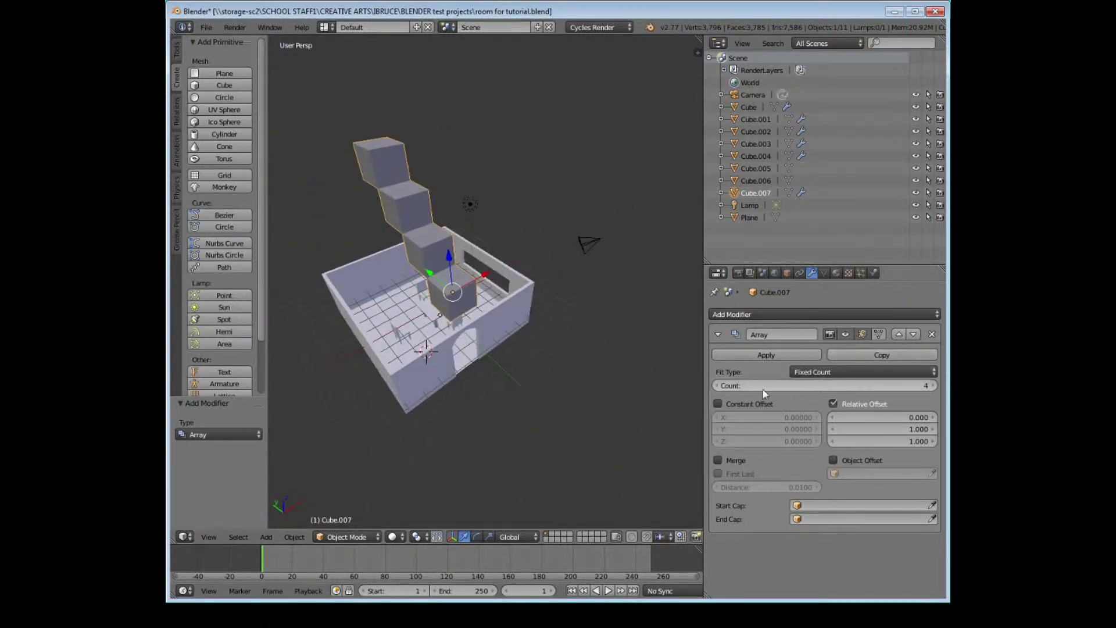
Reduce the Array count to 1, leaving a single cube
{"action": "left_click", "coordinate": [719, 386]}
{"action": "left_click", "coordinate": [719, 386]}
{"action": "left_click", "coordinate": [719, 386]}
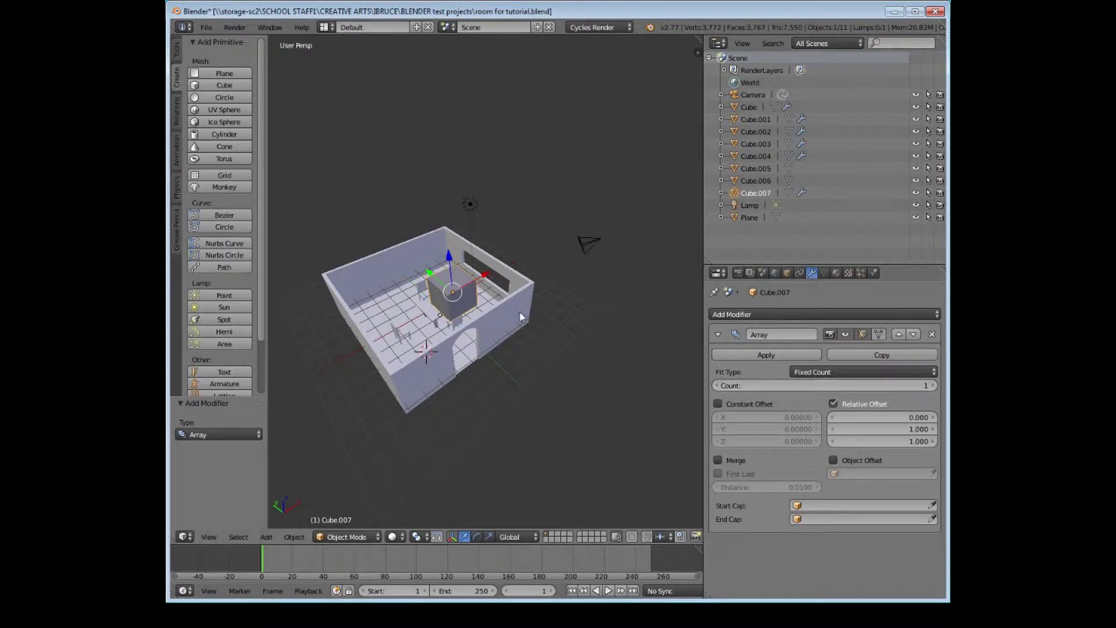
{"action": "left_click", "coordinate": [930, 386]}
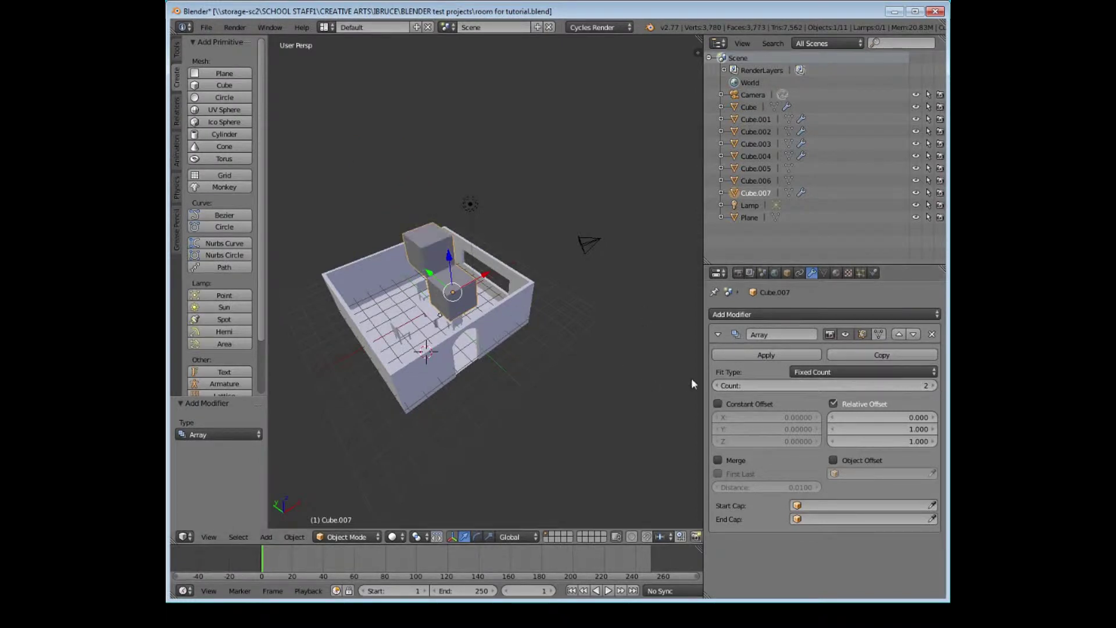
{"action": "key", "text": "ctrl+z"}
{"action": "scroll", "coordinate": [508, 312], "scroll_direction": "up", "scroll_amount": 5}
{"action": "middle_click_drag", "start_coordinate": [508, 312], "coordinate": [539, 314]}
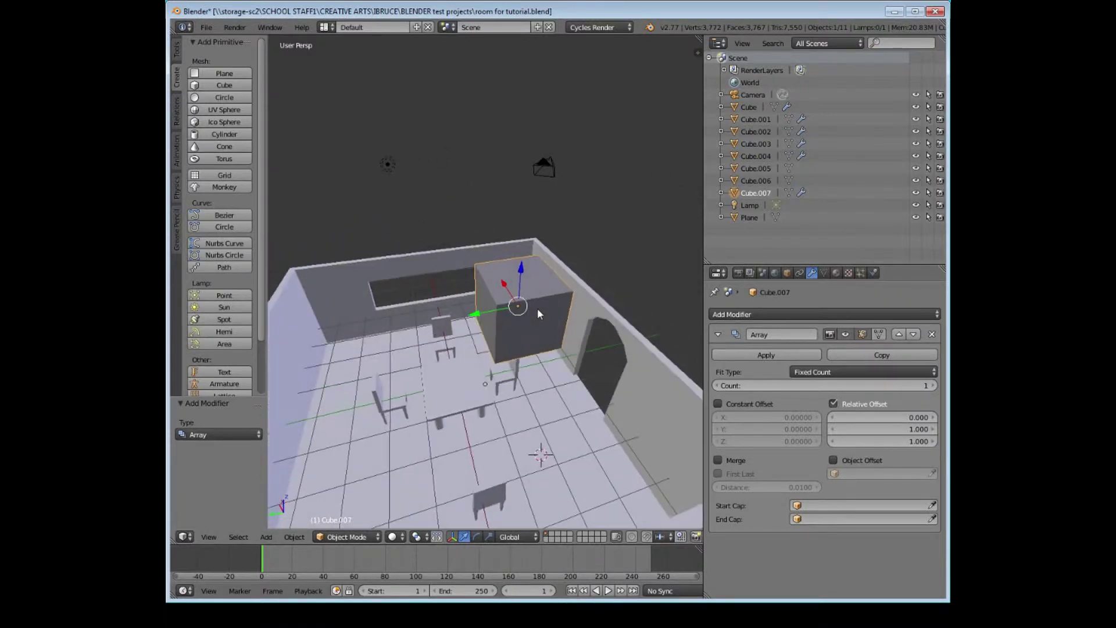
Stretch the cube on X, scale it to 0.28, and move it to X -1.116 beside the doorway
{"action": "left_click", "coordinate": [490, 536]}
{"action": "middle_click_drag", "start_coordinate": [485, 494], "coordinate": [519, 273]}
{"action": "left_click_drag", "start_coordinate": [516, 274], "coordinate": [459, 239]}
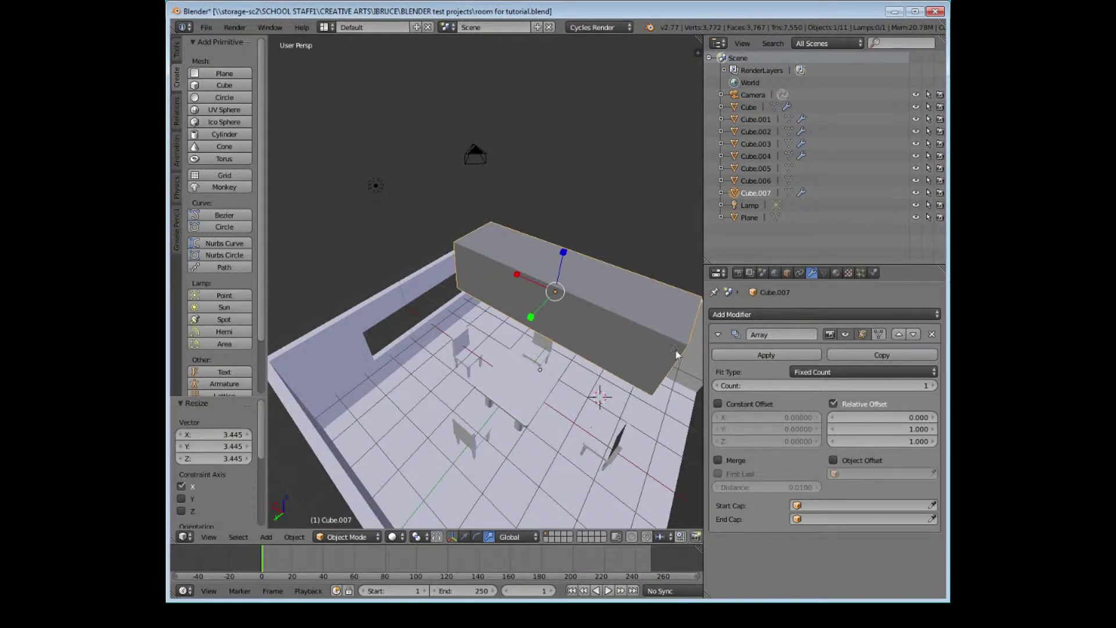
{"action": "key", "text": "s"}
{"action": "left_click", "coordinate": [585, 304]}
{"action": "middle_click_drag", "start_coordinate": [584, 304], "coordinate": [540, 305]}
{"action": "left_click_drag", "start_coordinate": [502, 302], "coordinate": [569, 372]}
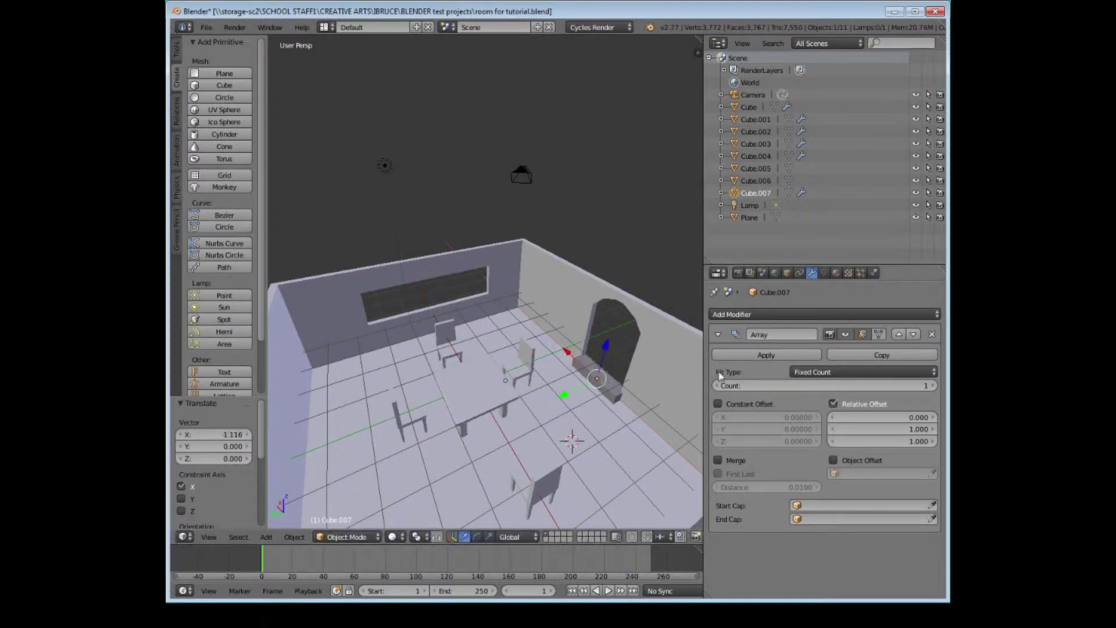
{"action": "middle_click_drag", "start_coordinate": [568, 372], "coordinate": [529, 380]}
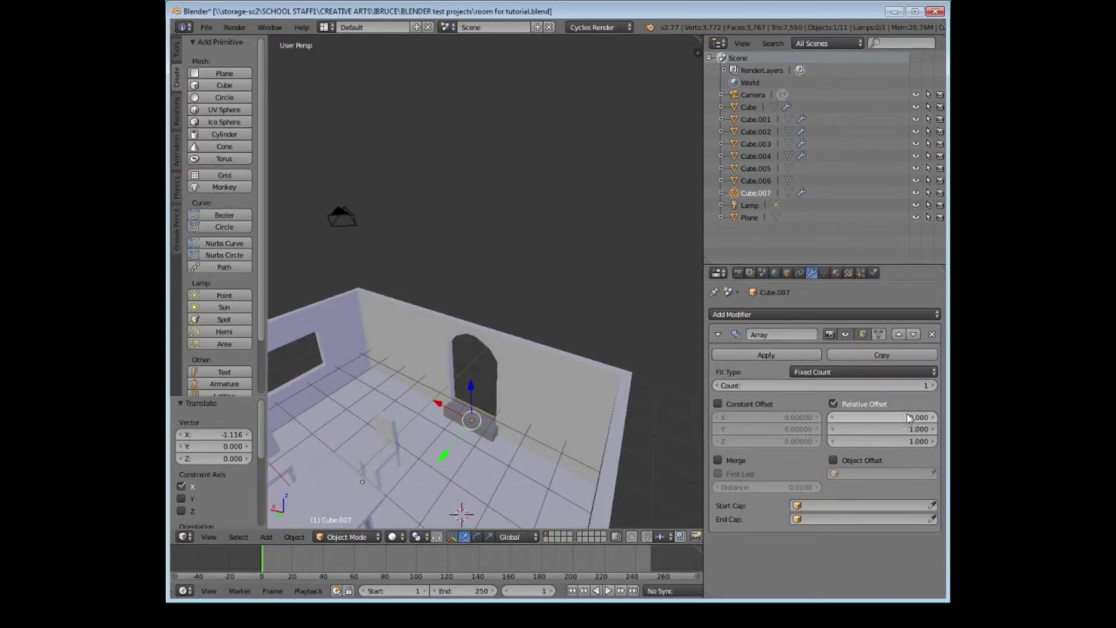
Set the array count to 2 and change the Y relative offset to -1
{"action": "left_click", "coordinate": [932, 385]}
{"action": "middle_click_drag", "start_coordinate": [560, 403], "coordinate": [532, 407]}
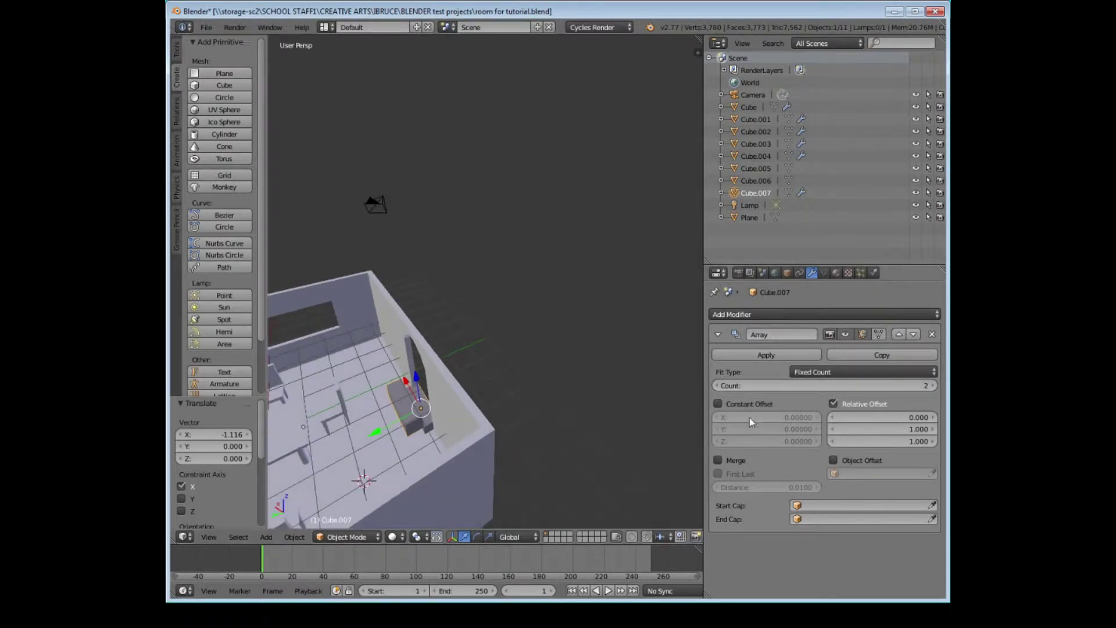
{"action": "left_click", "coordinate": [890, 428]}
{"action": "type", "text": "0"}
{"action": "key", "text": "Return"}
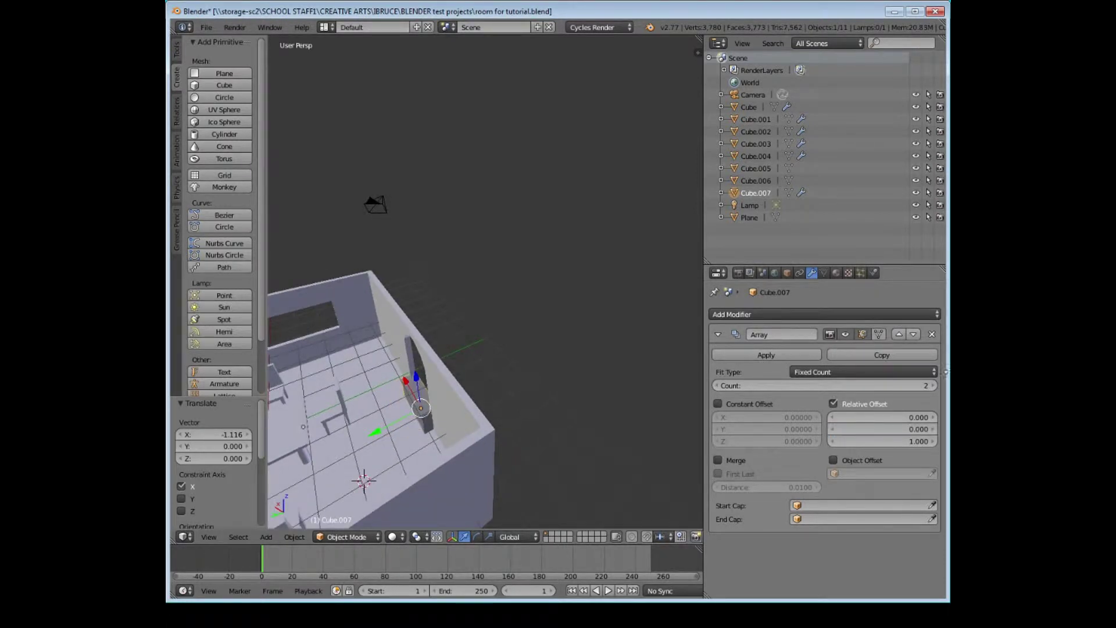
{"action": "left_click", "coordinate": [885, 428]}
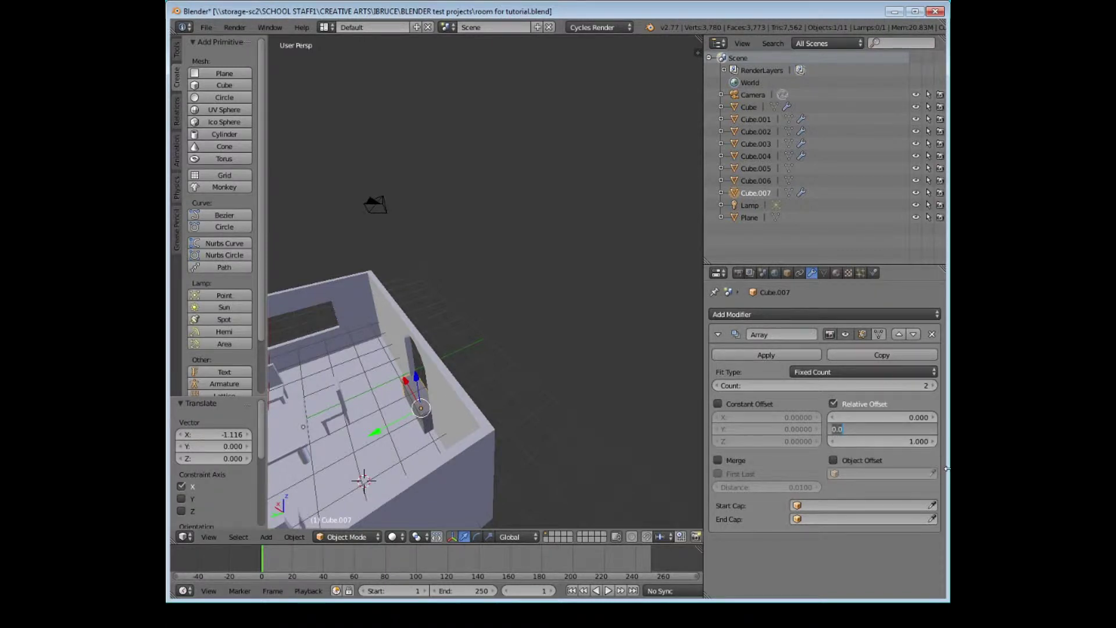
{"action": "key", "text": "BackSpace"}
{"action": "type", "text": "-1"}
{"action": "key", "text": "Return"}
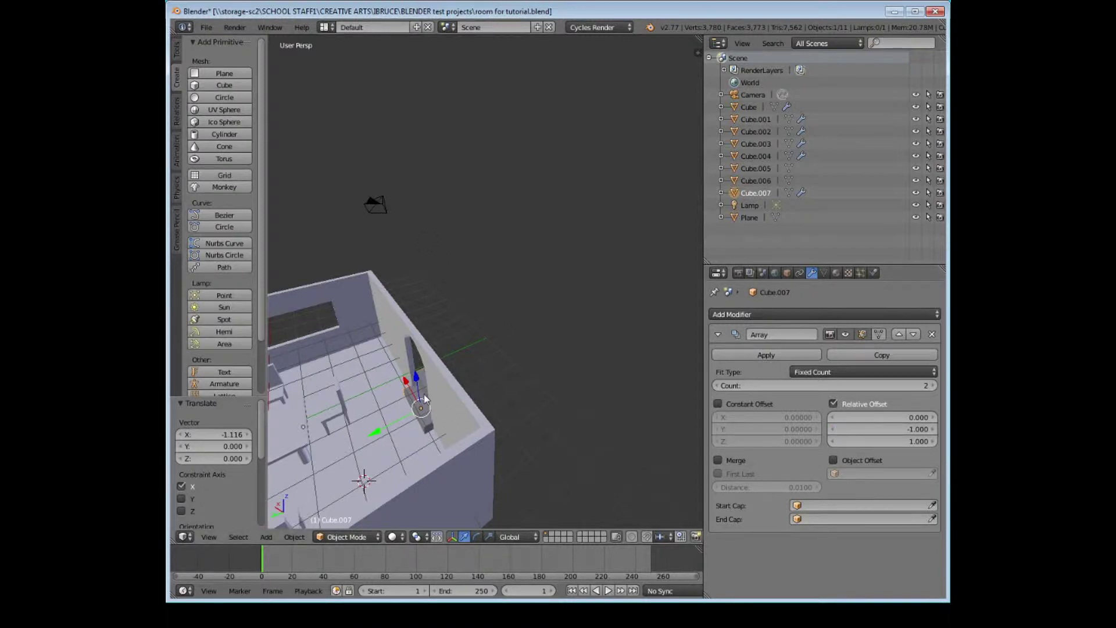
{"action": "middle_click_drag", "start_coordinate": [425, 399], "coordinate": [412, 388]}
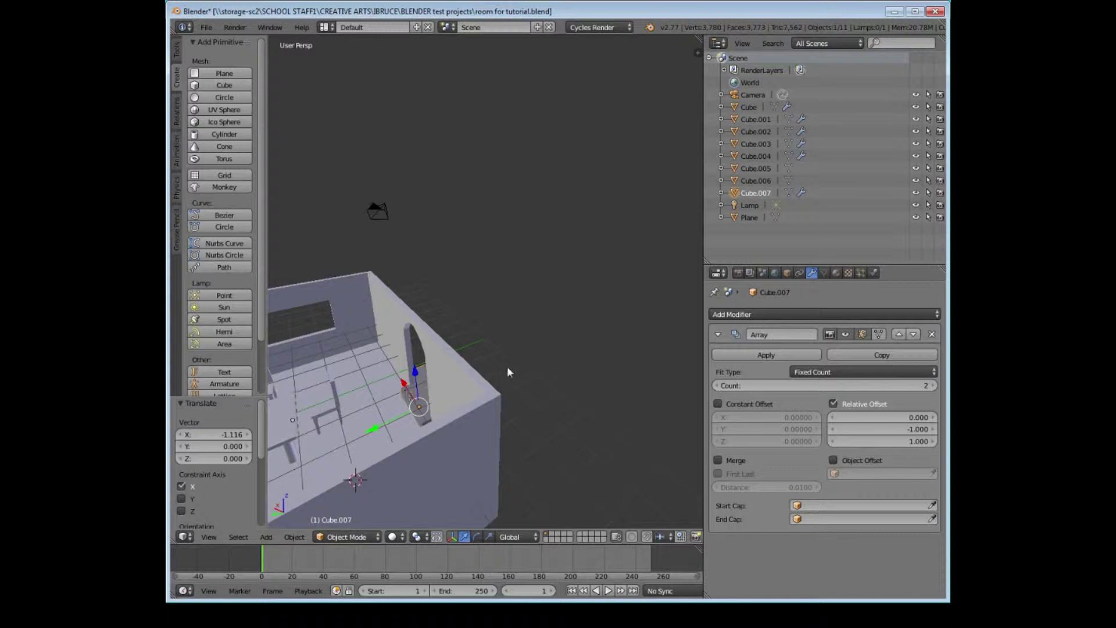
{"action": "middle_click_drag", "start_coordinate": [507, 366], "coordinate": [538, 376]}
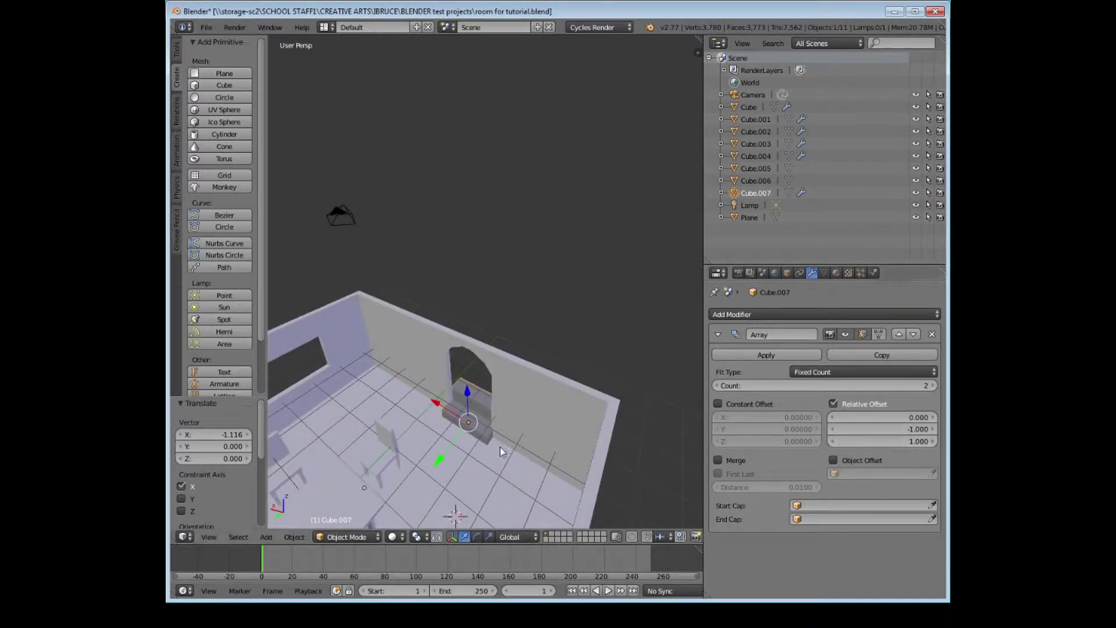
Raise the array count to 9 so the stairs climb above the arched wall
{"action": "left_click", "coordinate": [933, 385]}
{"action": "left_click", "coordinate": [933, 385]}
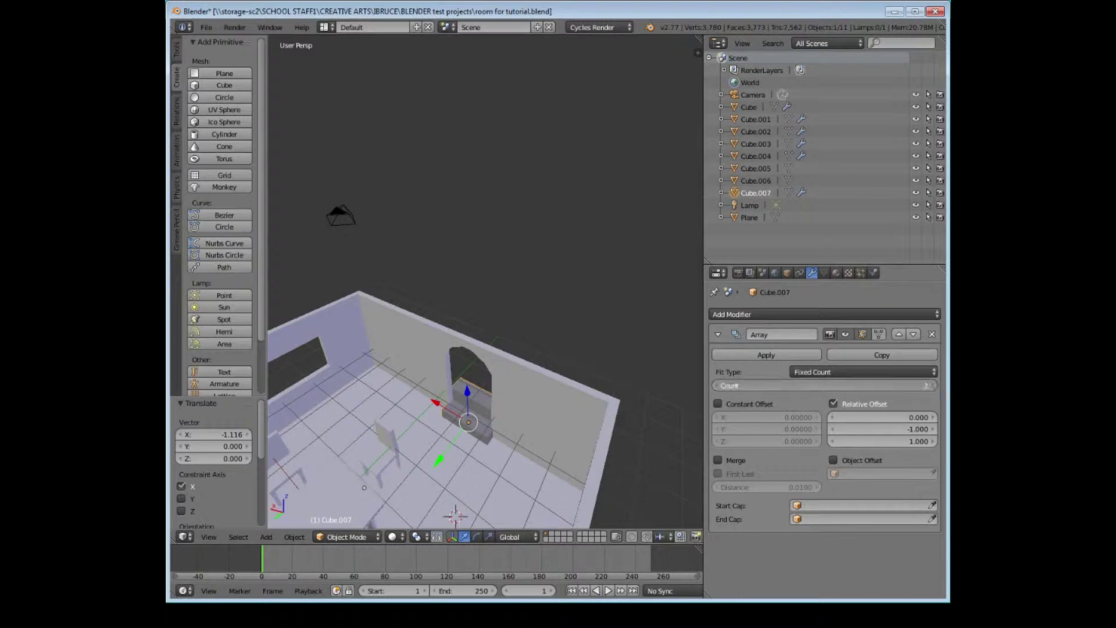
{"action": "left_click", "coordinate": [934, 385]}
{"action": "middle_click_drag", "start_coordinate": [558, 383], "coordinate": [616, 355]}
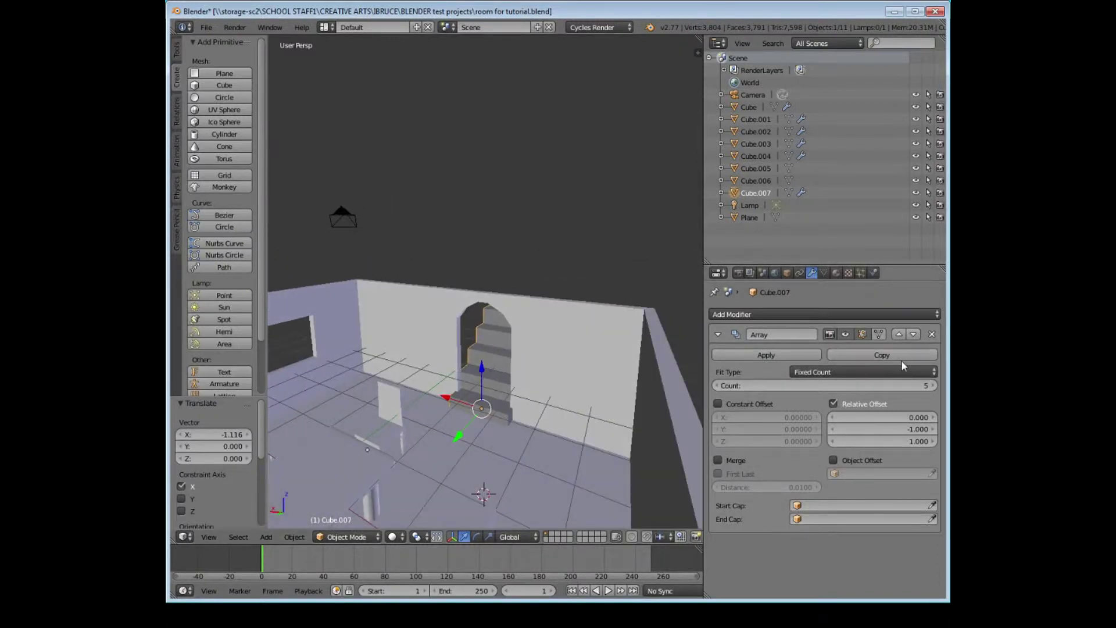
{"action": "left_click", "coordinate": [934, 386]}
{"action": "left_click", "coordinate": [934, 385]}
{"action": "left_click", "coordinate": [933, 385]}
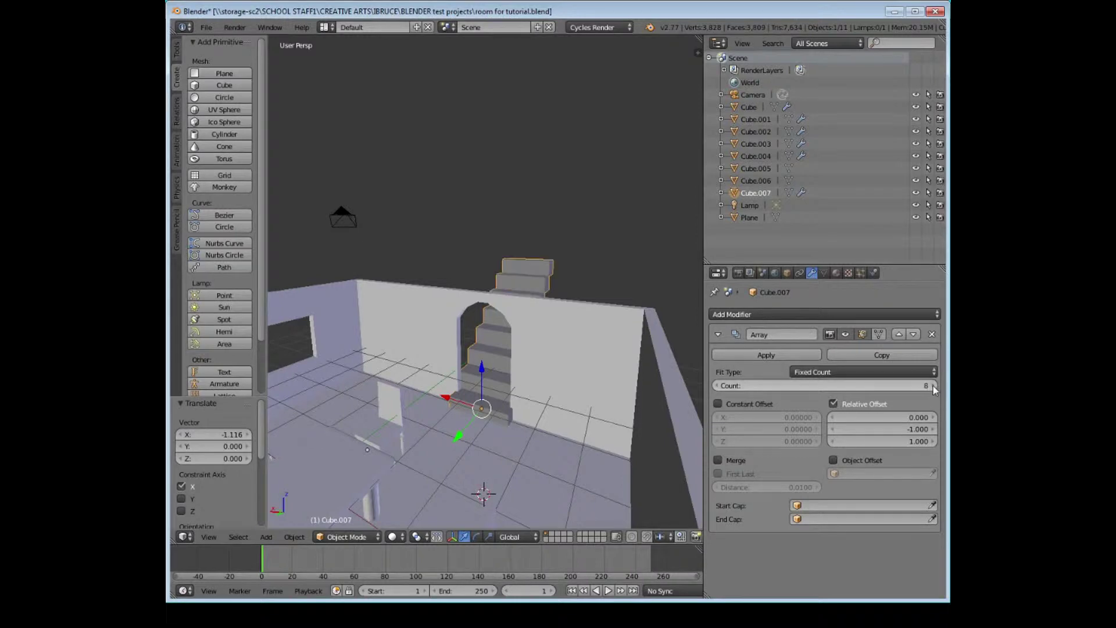
{"action": "left_click", "coordinate": [933, 385]}
{"action": "middle_click_drag", "start_coordinate": [497, 356], "coordinate": [453, 515]}
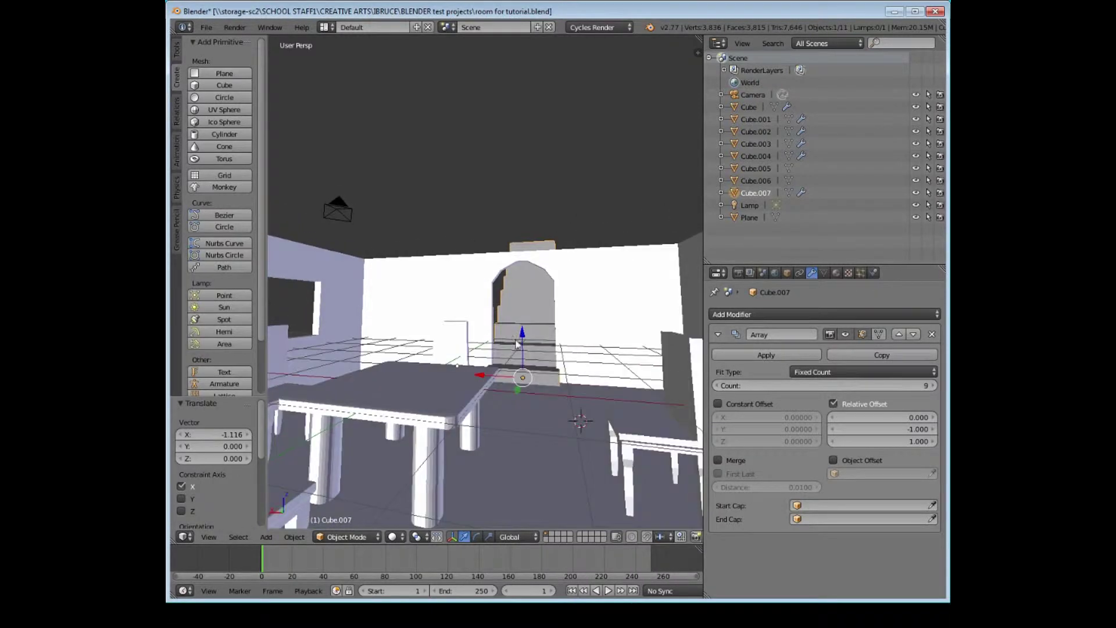
{"action": "left_click", "coordinate": [397, 536]}
{"action": "left_click", "coordinate": [414, 456]}
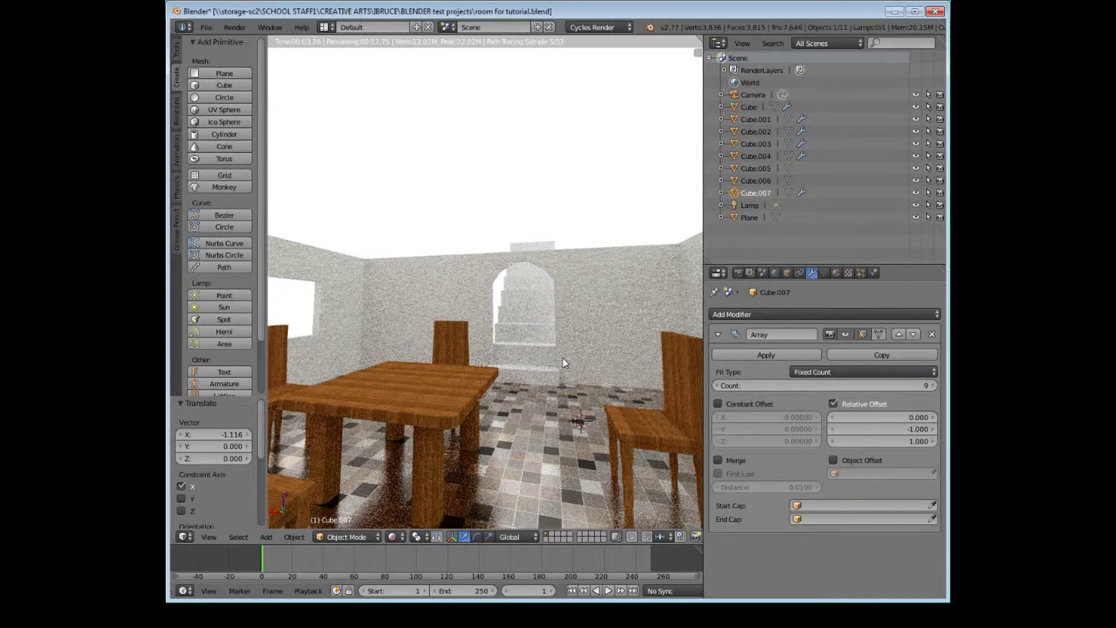
{"action": "key", "text": "shift+z"}
{"action": "key", "text": "KP_0"}
Shift the stairs -0.459 along Y and lower them 0.237 along Z into the doorway
{"action": "key", "text": "g"}
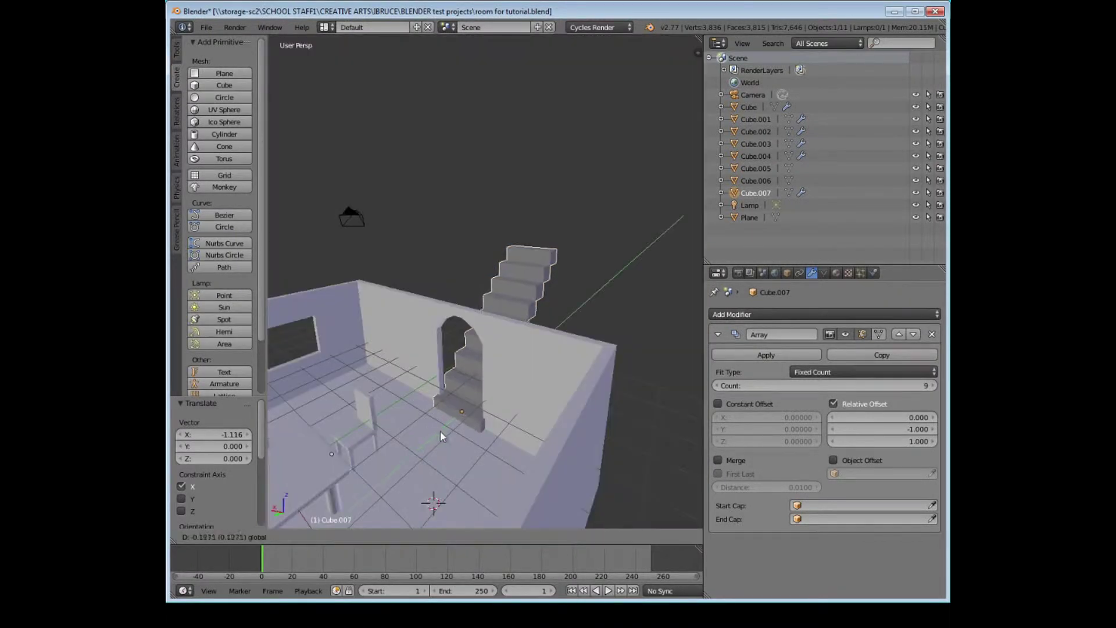
{"action": "key", "text": "y"}
{"action": "left_click", "coordinate": [448, 430]}
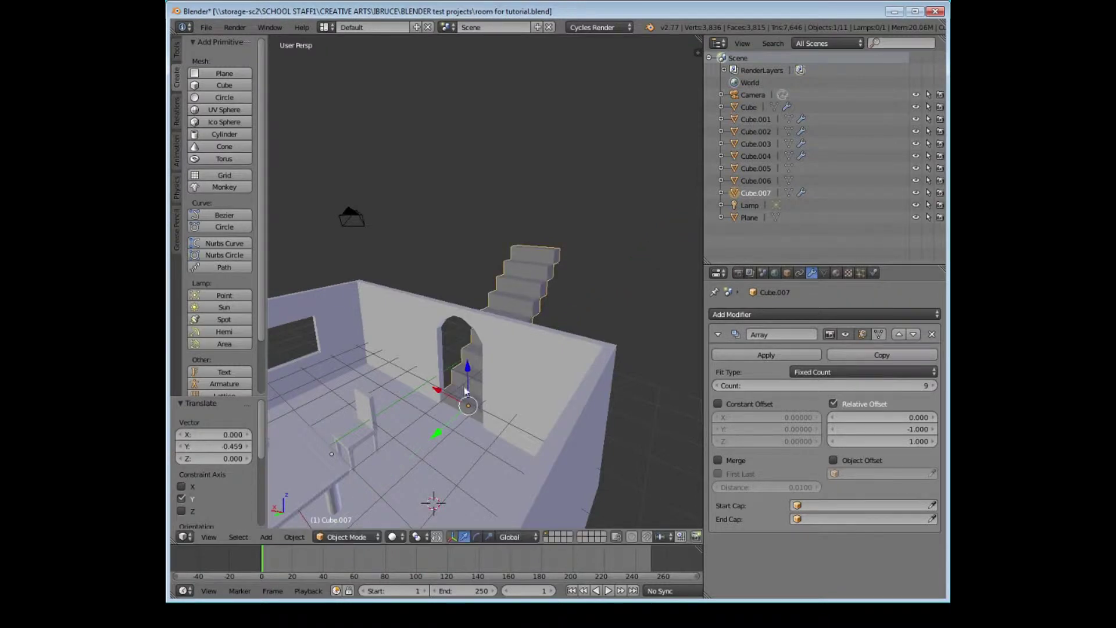
{"action": "left_click_drag", "start_coordinate": [469, 378], "coordinate": [469, 379]}
{"action": "scroll", "coordinate": [469, 379], "scroll_direction": "up", "scroll_amount": 3}
{"action": "middle_click_drag", "start_coordinate": [469, 379], "coordinate": [554, 302]}
{"action": "scroll", "coordinate": [481, 368], "scroll_direction": "down", "scroll_amount": 5}
{"action": "scroll", "coordinate": [416, 351], "scroll_direction": "up", "scroll_amount": 5}
{"action": "scroll", "coordinate": [554, 302], "scroll_direction": "down", "scroll_amount": 5}
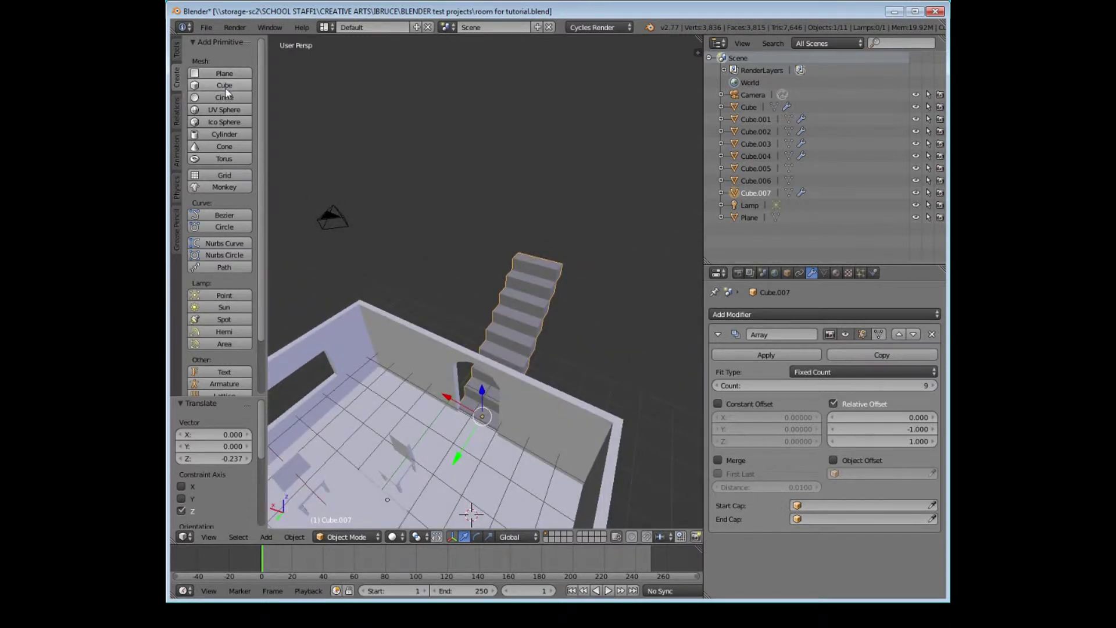
Add a new cube and move it along Y and X to sit outside the room beside the stairs
{"action": "right_click", "coordinate": [464, 373]}
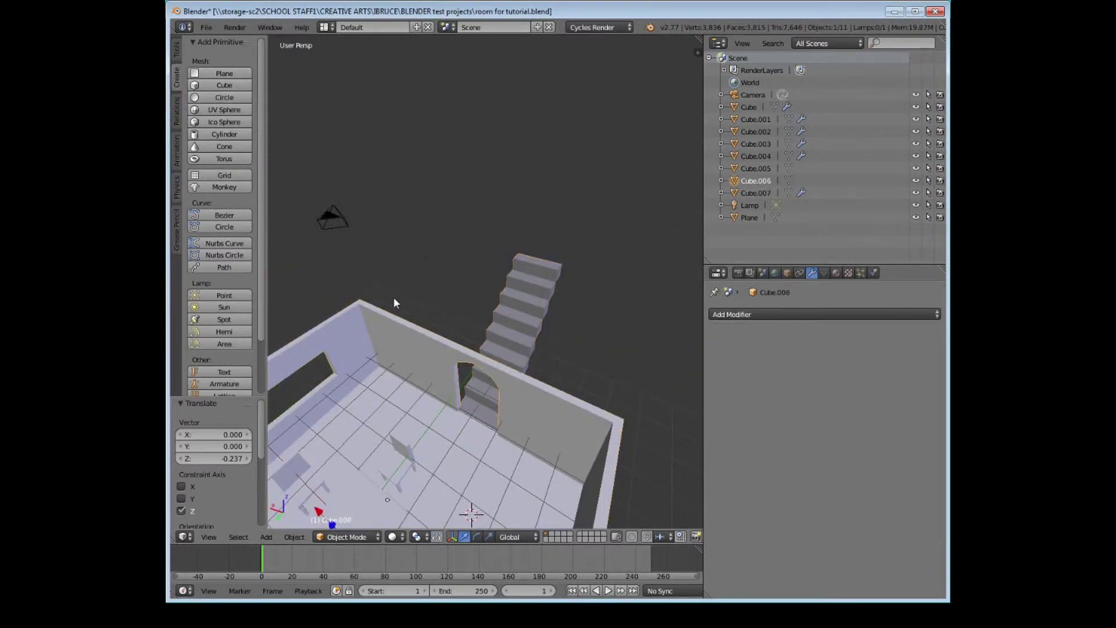
{"action": "left_click", "coordinate": [234, 85]}
{"action": "middle_click_drag", "start_coordinate": [477, 287], "coordinate": [468, 433]}
{"action": "left_click_drag", "start_coordinate": [448, 522], "coordinate": [523, 444]}
{"action": "middle_click_drag", "start_coordinate": [523, 444], "coordinate": [555, 388]}
{"action": "left_click_drag", "start_coordinate": [555, 388], "coordinate": [608, 418]}
{"action": "middle_click_drag", "start_coordinate": [602, 377], "coordinate": [454, 394]}
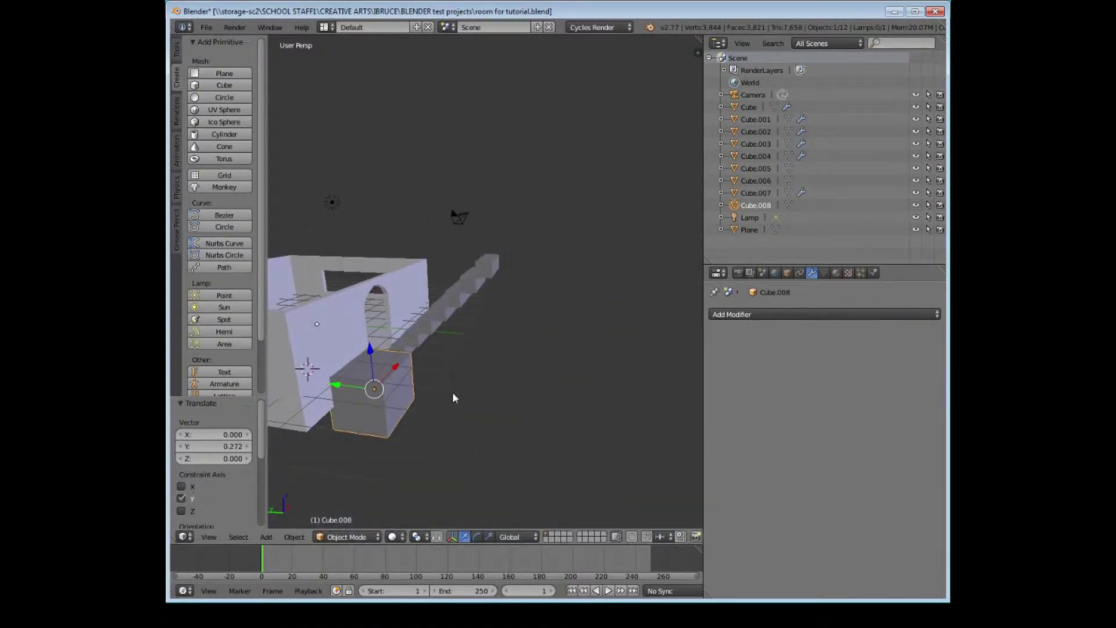
In Edit Mode, raise the cube's top face and widen the box along Y
{"action": "left_click", "coordinate": [346, 537]}
{"action": "left_click", "coordinate": [349, 508]}
{"action": "left_click", "coordinate": [547, 537]}
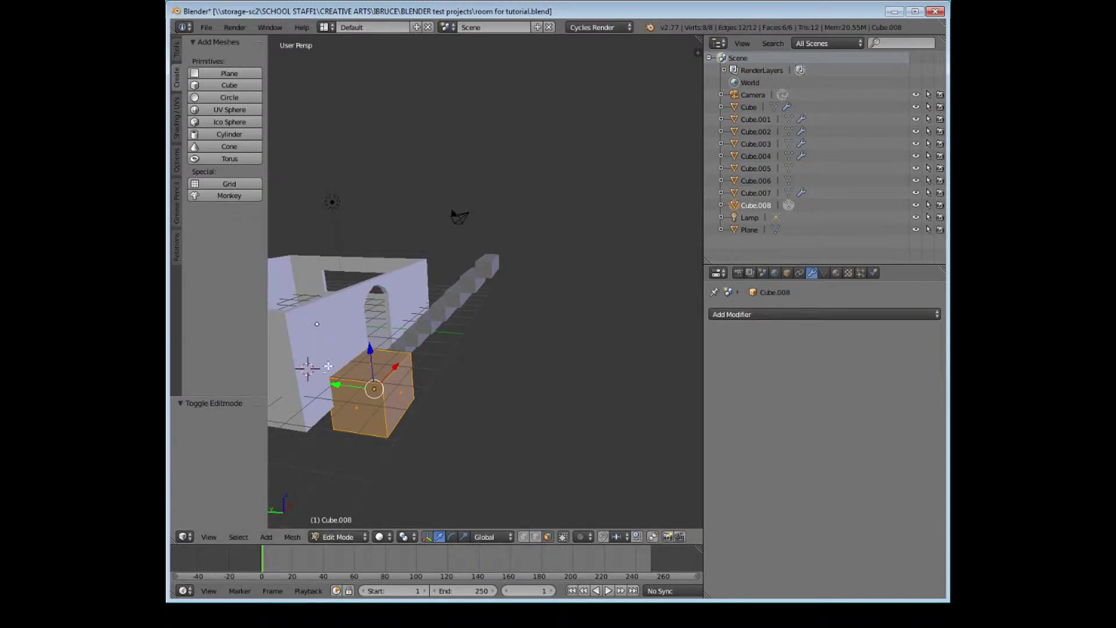
{"action": "right_click", "coordinate": [364, 370]}
{"action": "left_click_drag", "start_coordinate": [370, 327], "coordinate": [364, 275]}
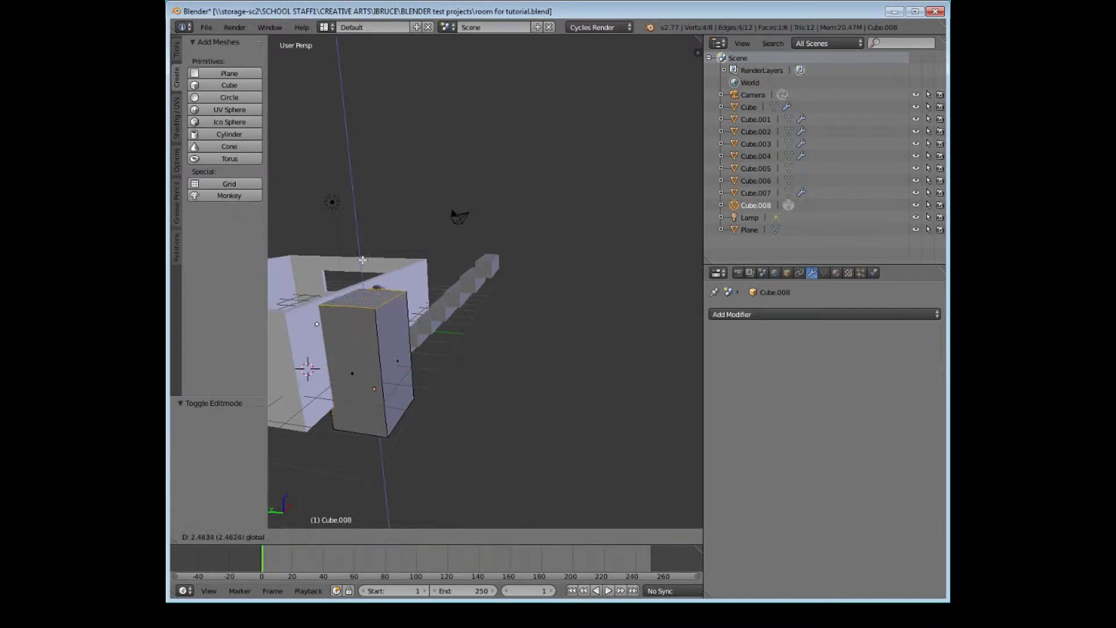
{"action": "left_click", "coordinate": [363, 258]}
{"action": "right_click", "coordinate": [386, 357]}
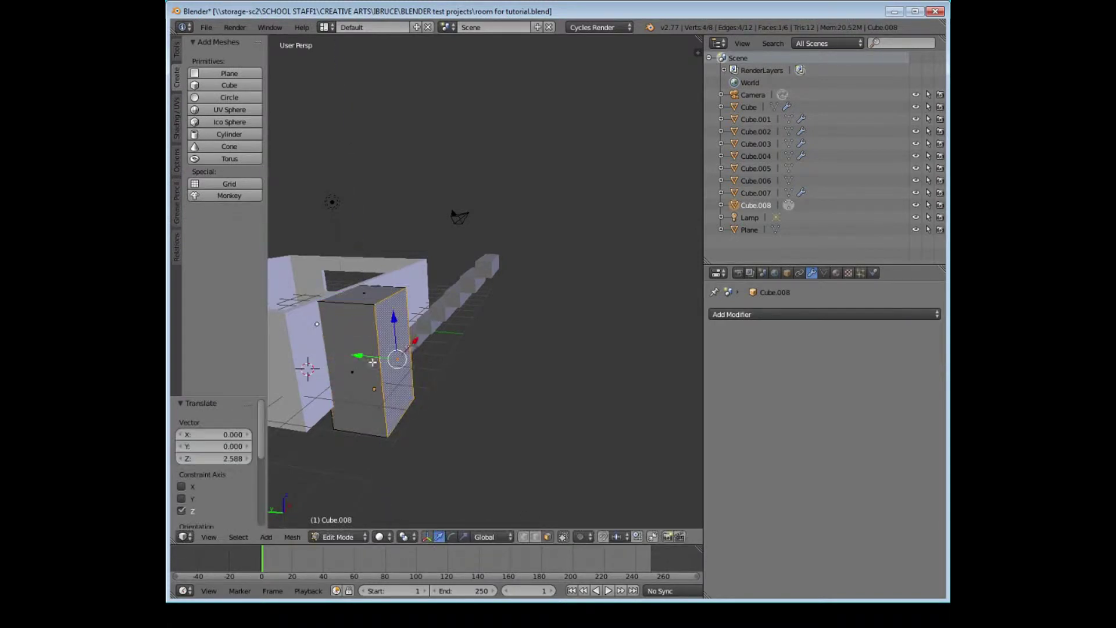
{"action": "key", "text": "g"}
{"action": "key", "text": "y"}
{"action": "left_click", "coordinate": [495, 372]}
Thin the box along X and raise its top into a tall panel, then return to Object Mode
{"action": "right_click", "coordinate": [400, 379]}
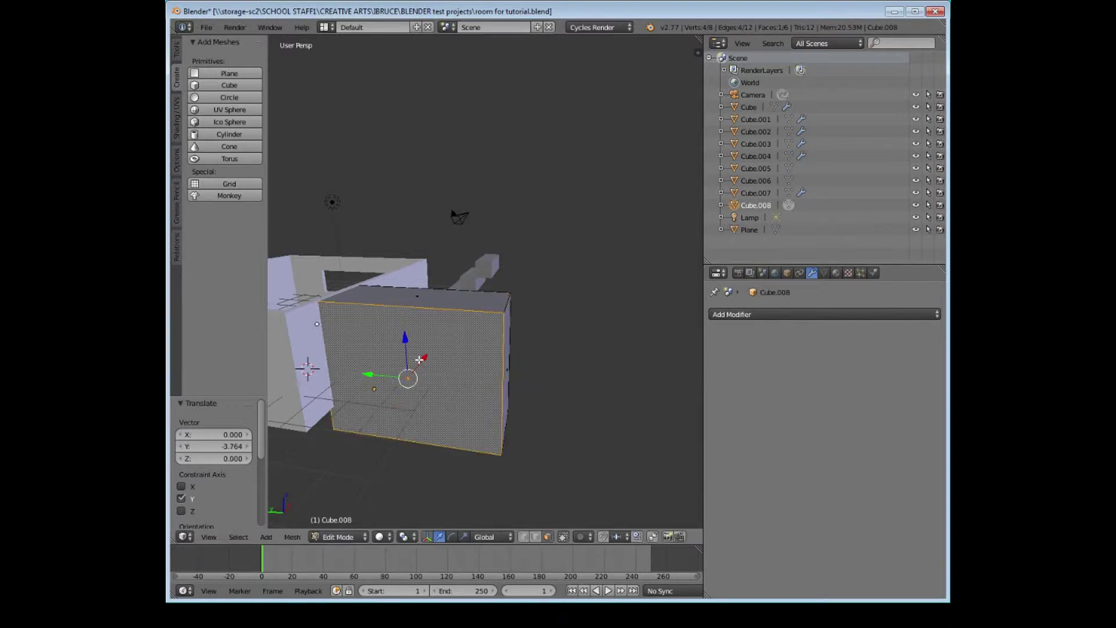
{"action": "key", "text": "g"}
{"action": "key", "text": "x"}
{"action": "left_click", "coordinate": [441, 341]}
{"action": "right_click", "coordinate": [448, 294]}
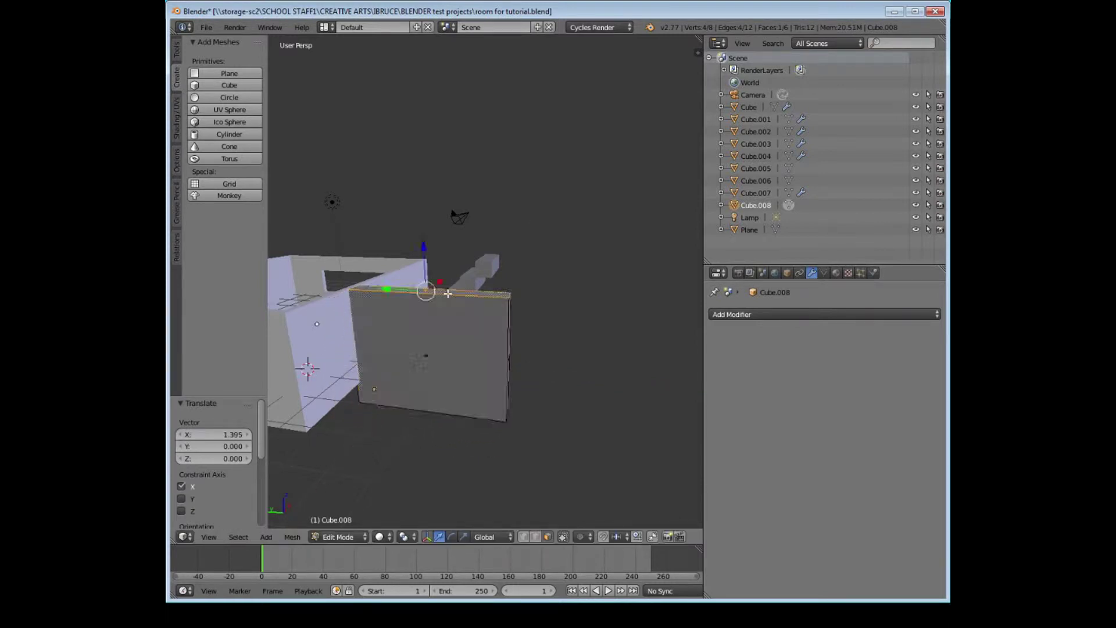
{"action": "key", "text": "g"}
{"action": "key", "text": "z"}
{"action": "left_click", "coordinate": [456, 177]}
{"action": "middle_click_drag", "start_coordinate": [455, 177], "coordinate": [697, 221]}
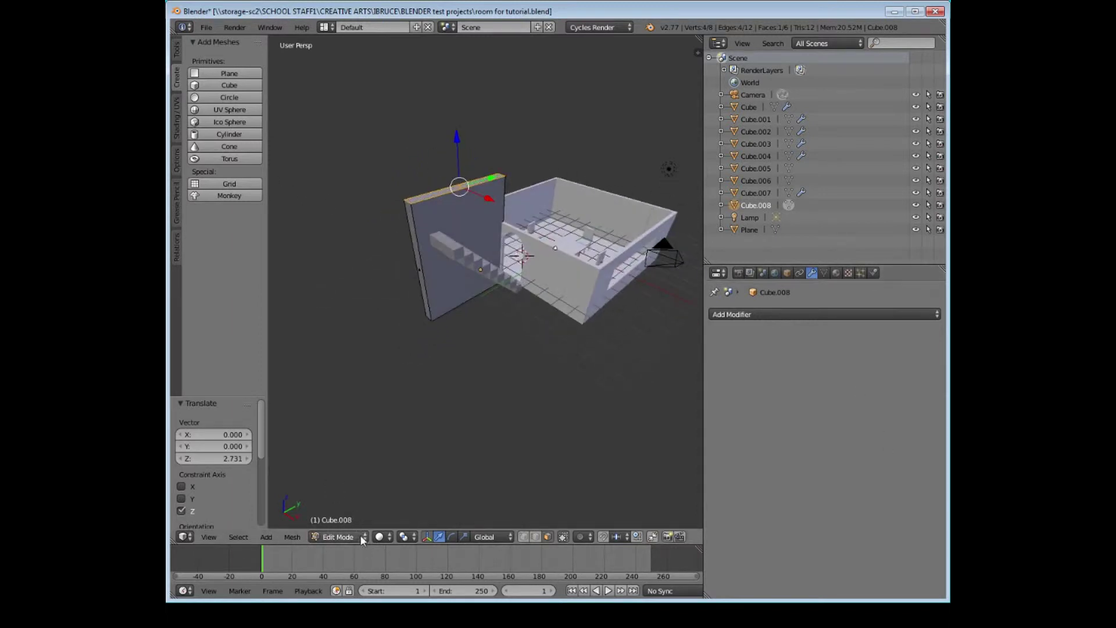
{"action": "left_click", "coordinate": [363, 536]}
{"action": "left_click", "coordinate": [361, 523]}
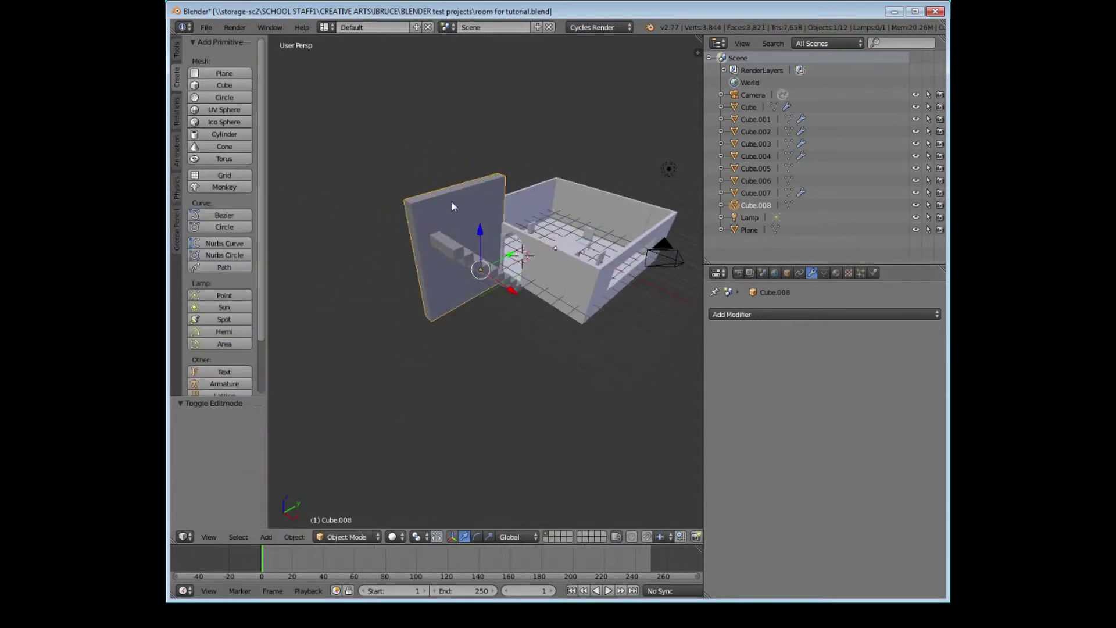
Assign Material.003, the arched wall's image-textured material, to Cube.008
{"action": "left_click", "coordinate": [836, 274]}
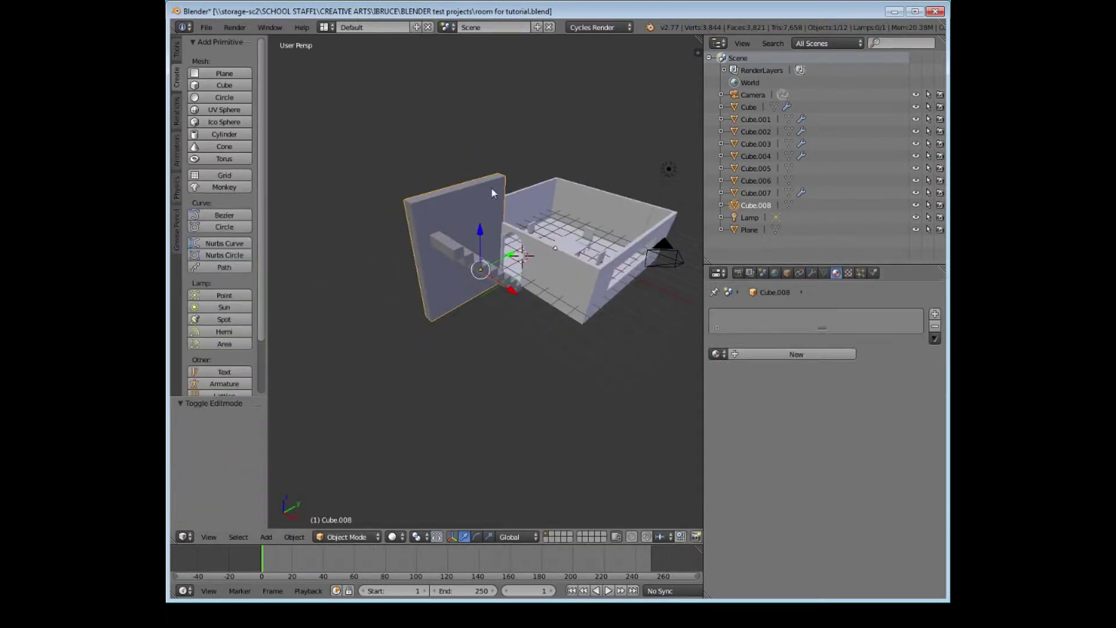
{"action": "left_click", "coordinate": [719, 353]}
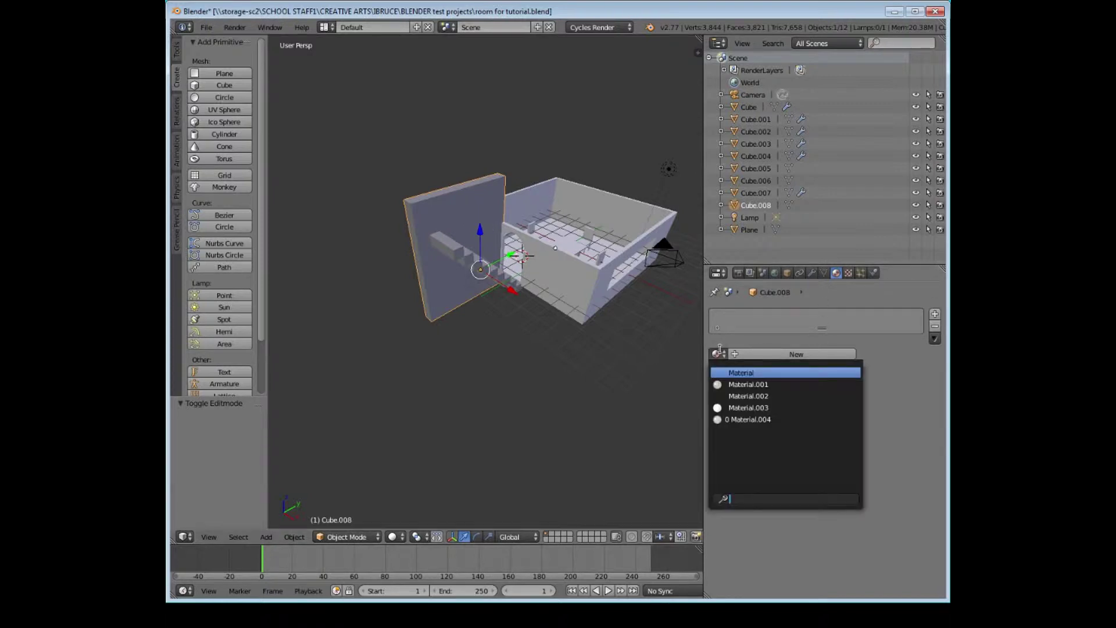
{"action": "left_click", "coordinate": [772, 385]}
{"action": "right_click", "coordinate": [546, 278]}
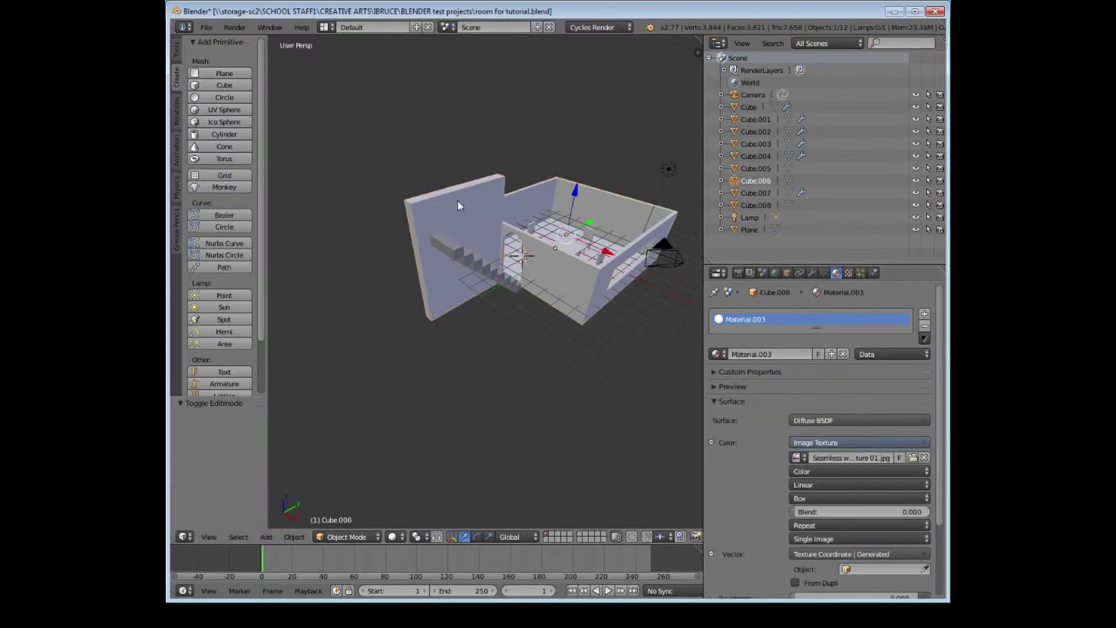
{"action": "right_click", "coordinate": [458, 206]}
{"action": "right_click", "coordinate": [531, 274]}
{"action": "right_click", "coordinate": [473, 235]}
{"action": "left_click", "coordinate": [718, 354]}
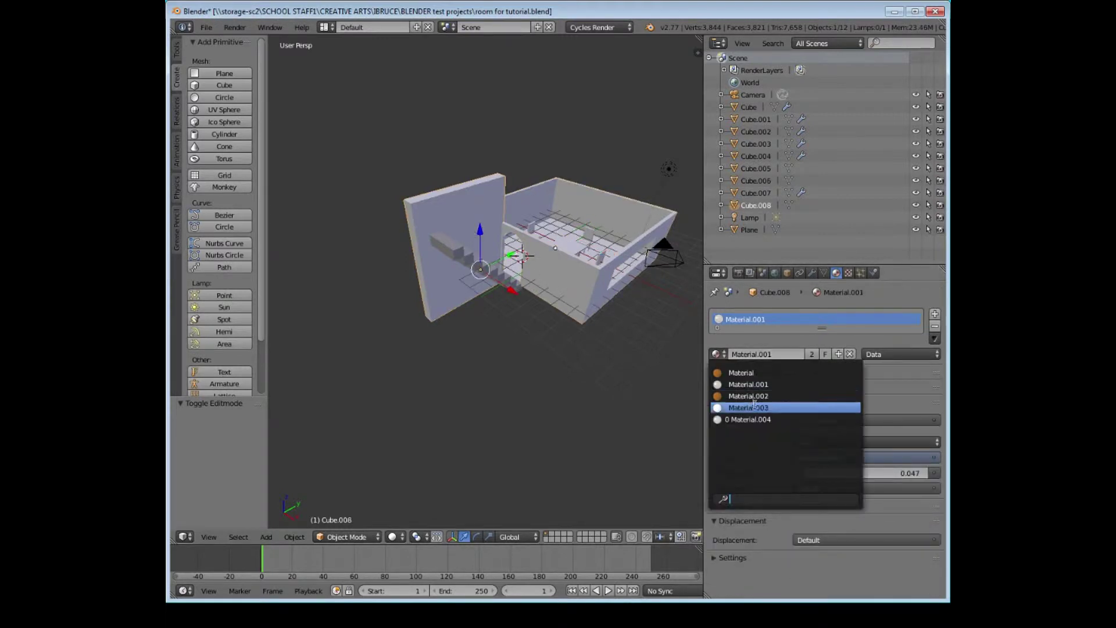
{"action": "left_click", "coordinate": [752, 408]}
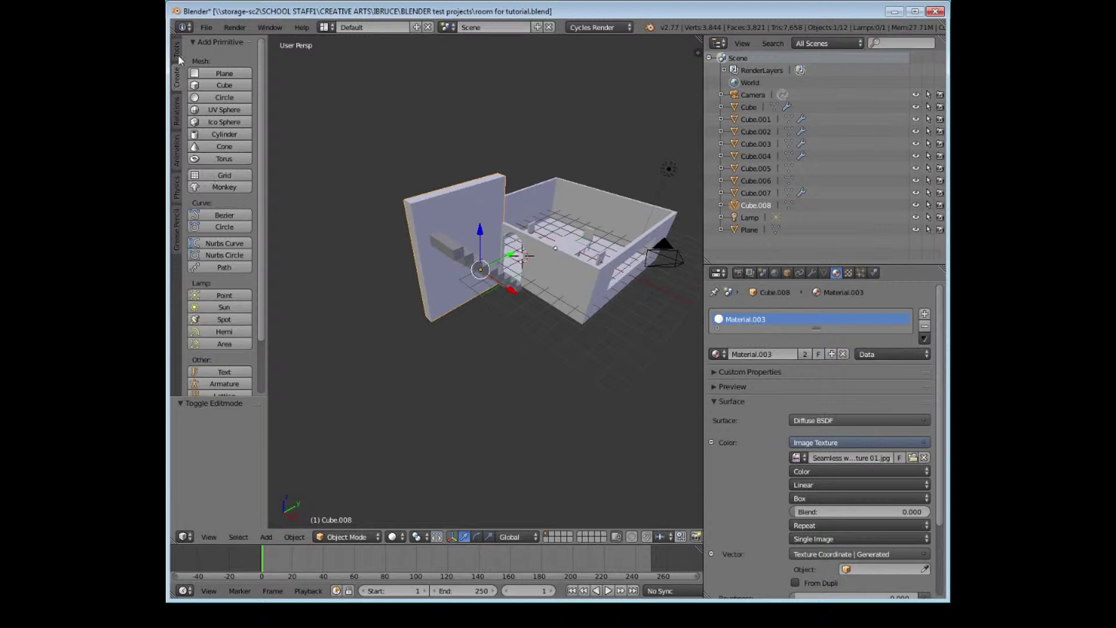
{"action": "middle_click_drag", "start_coordinate": [325, 153], "coordinate": [523, 250]}
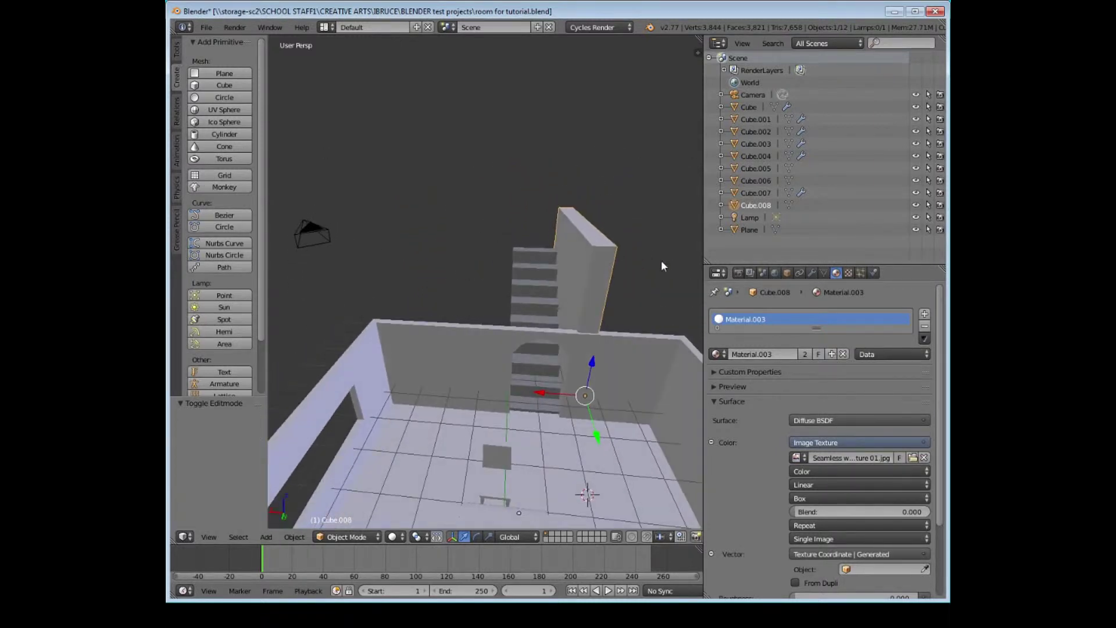
Add an Array modifier to the panel with a relative X offset of 4.200
{"action": "left_click", "coordinate": [812, 273]}
{"action": "left_click", "coordinate": [806, 314]}
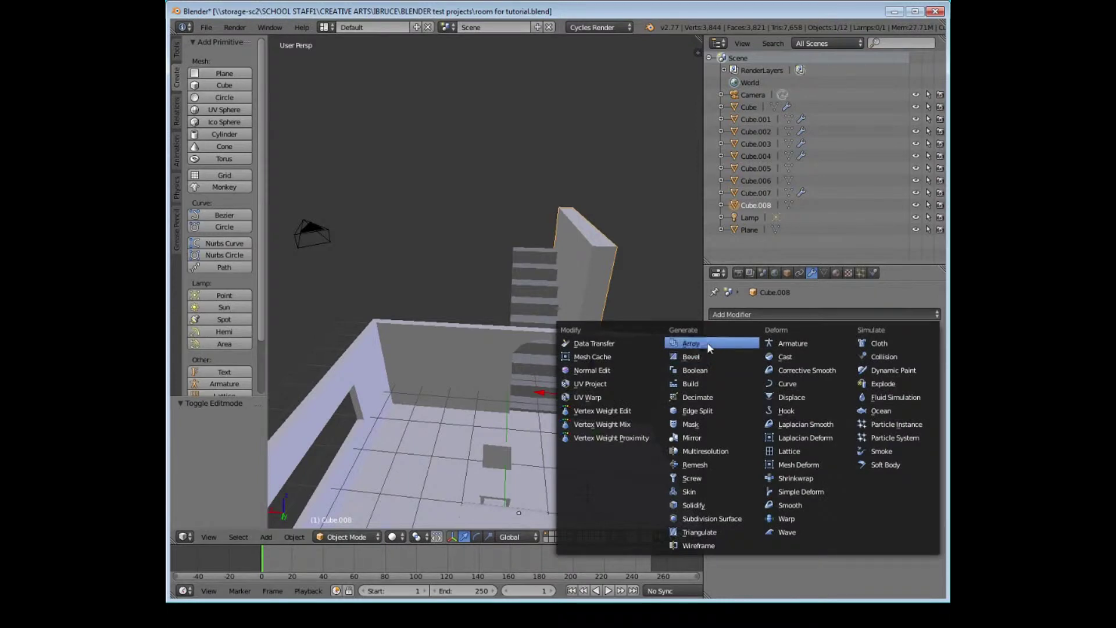
{"action": "left_click", "coordinate": [706, 342]}
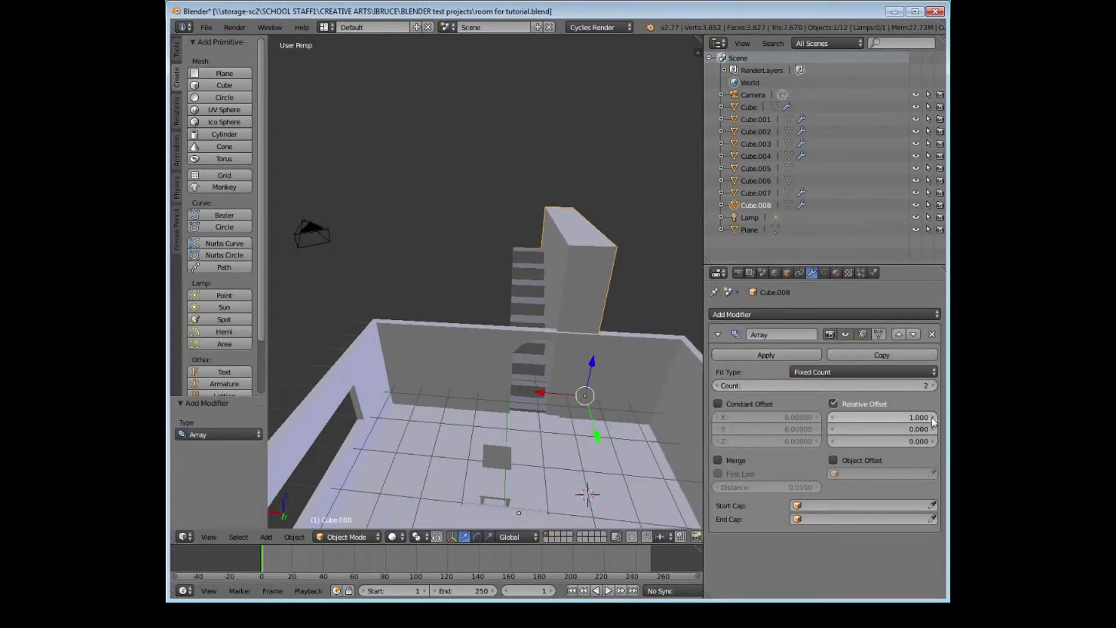
{"action": "mouse_move", "coordinate": [932, 416]}
{"action": "left_mouse_down"}
{"action": "mouse_move", "coordinate": [904, 410]}
{"action": "mouse_move", "coordinate": [936, 416]}
{"action": "left_mouse_up"}
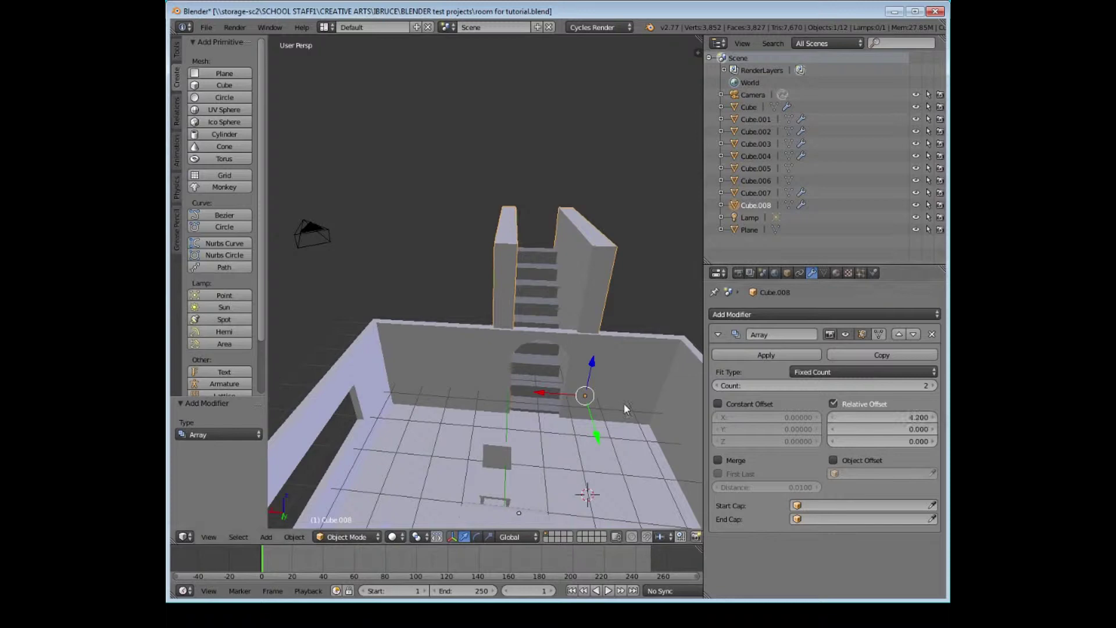
{"action": "middle_click_drag", "start_coordinate": [622, 406], "coordinate": [608, 371]}
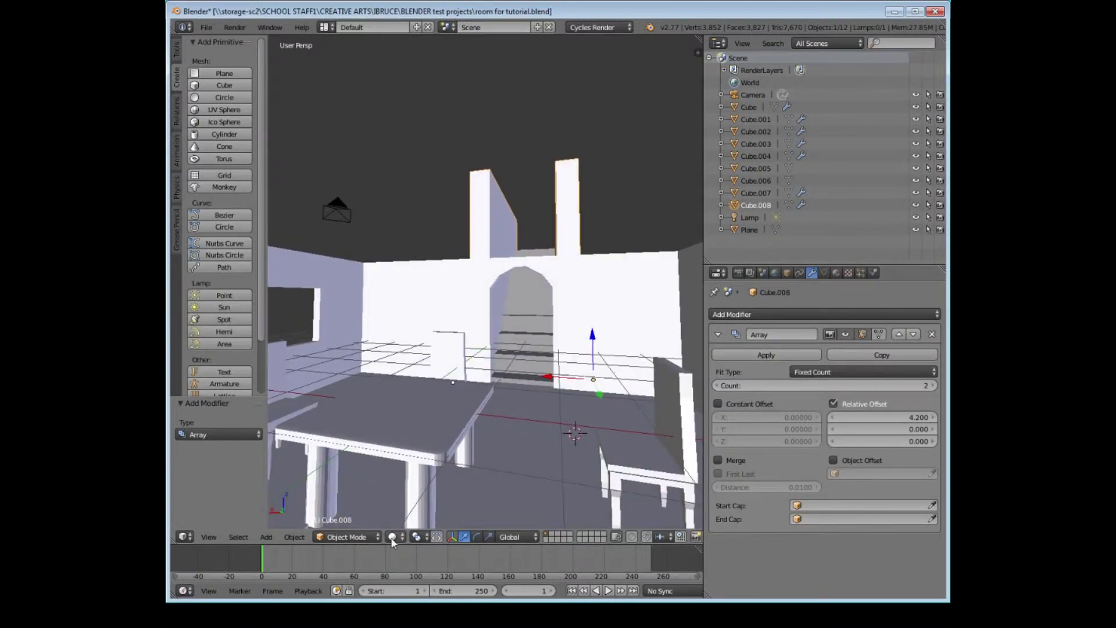
{"action": "left_click", "coordinate": [394, 538]}
{"action": "left_click", "coordinate": [425, 454]}
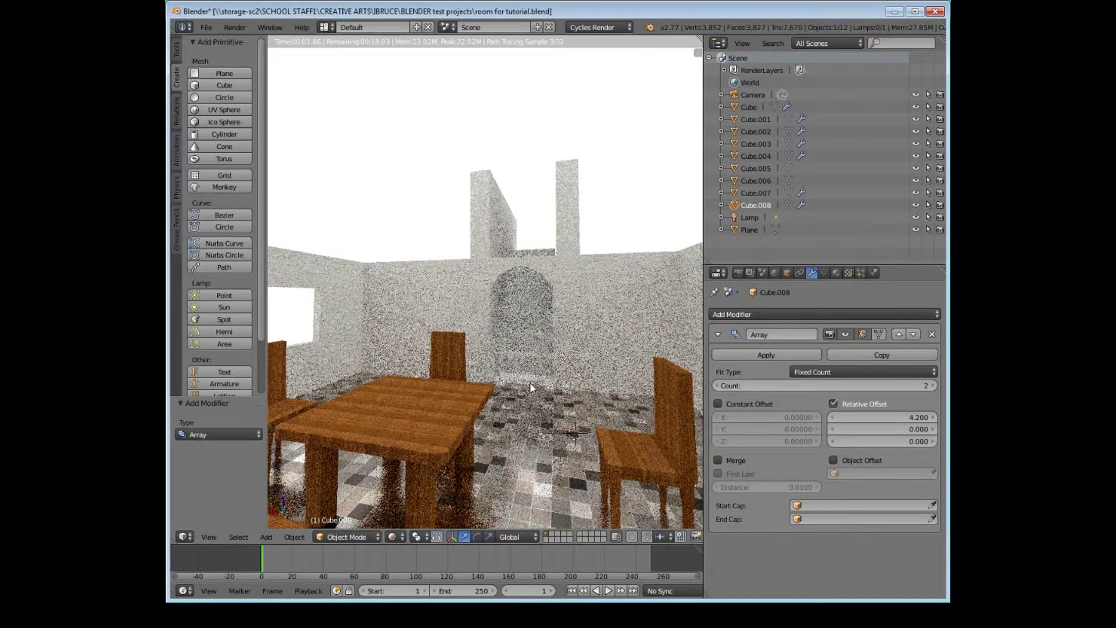
{"action": "key", "text": "shift+z"}
Add a new cube, then move it sideways and lift it against the back wall
{"action": "left_click", "coordinate": [231, 85]}
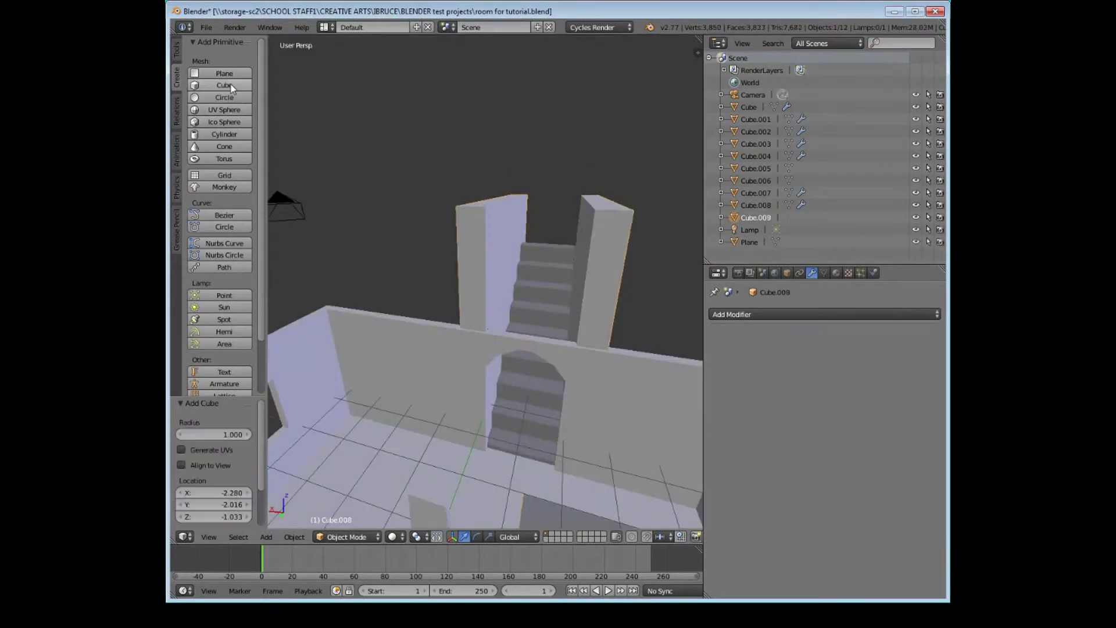
{"action": "middle_click_drag", "start_coordinate": [442, 360], "coordinate": [475, 378]}
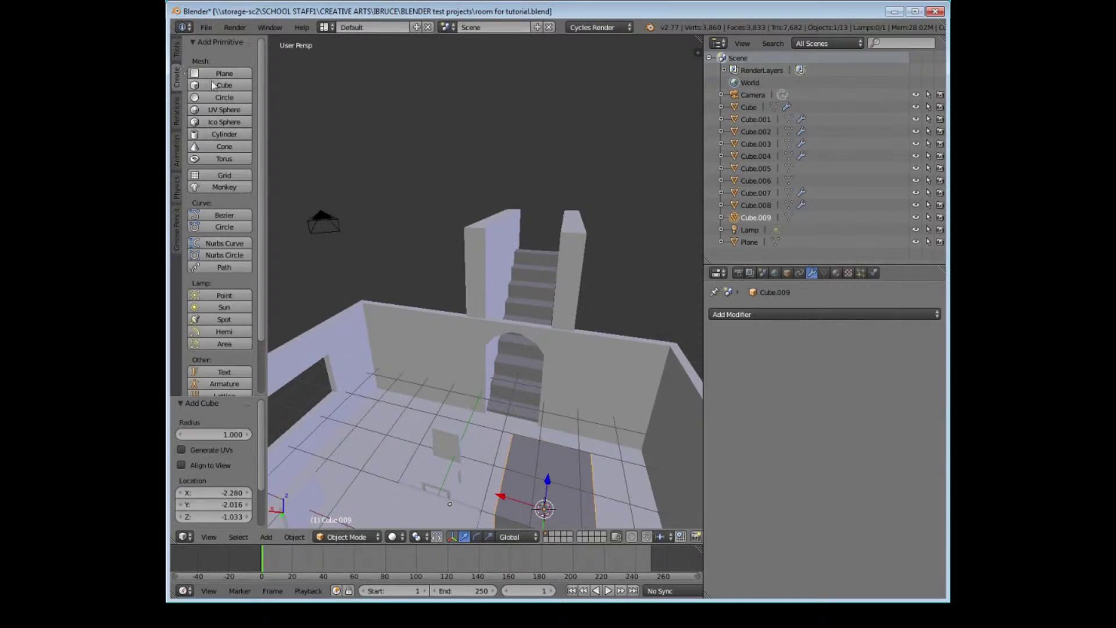
{"action": "left_click_drag", "start_coordinate": [522, 502], "coordinate": [392, 431]}
{"action": "left_click_drag", "start_coordinate": [416, 386], "coordinate": [418, 349]}
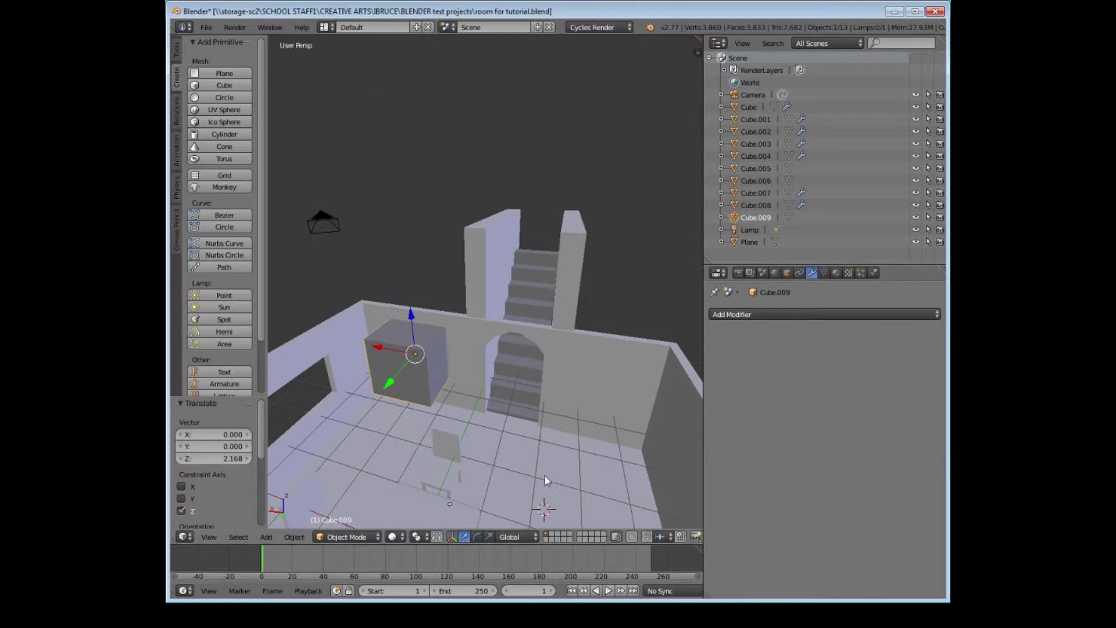
Flatten the cube along Z and stretch it along X into a long plank
{"action": "key", "text": "s"}
{"action": "key", "text": "z"}
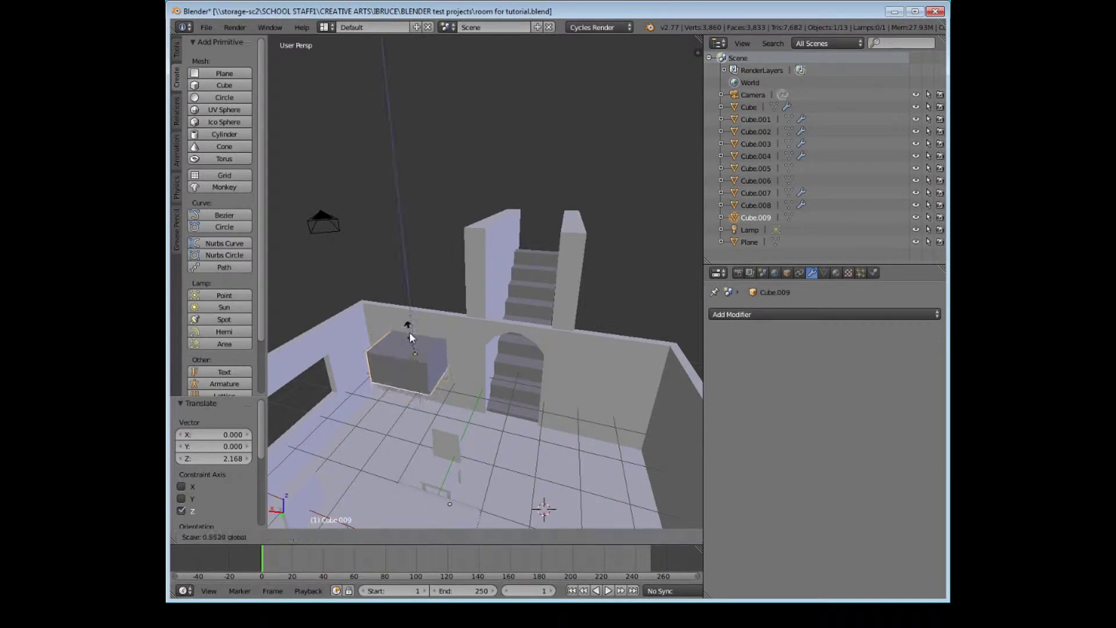
{"action": "left_click", "coordinate": [410, 348]}
{"action": "key", "text": "s"}
{"action": "key", "text": "z"}
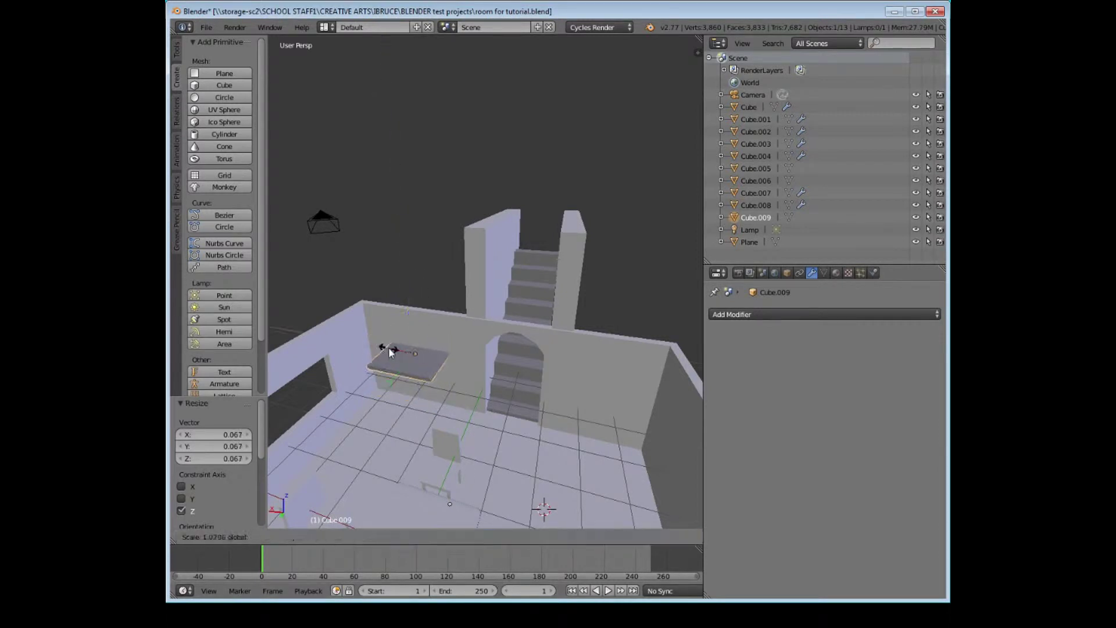
{"action": "right_click", "coordinate": [388, 354]}
{"action": "key", "text": "s"}
{"action": "key", "text": "x"}
{"action": "left_click", "coordinate": [407, 365]}
{"action": "key", "text": "s"}
{"action": "key", "text": "y"}
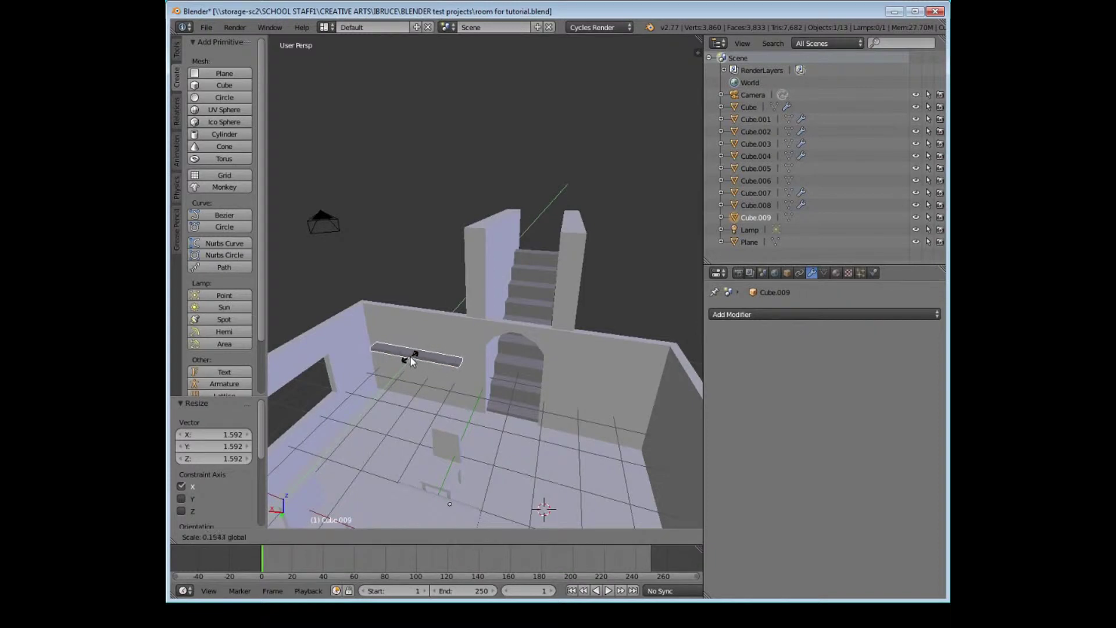
{"action": "left_click", "coordinate": [409, 355]}
Scale the plank along Z to make it slightly thinner, then face the view toward it
{"action": "middle_click_drag", "start_coordinate": [409, 355], "coordinate": [395, 543]}
{"action": "key", "text": "s"}
{"action": "key", "text": "z"}
{"action": "left_click", "coordinate": [426, 319]}
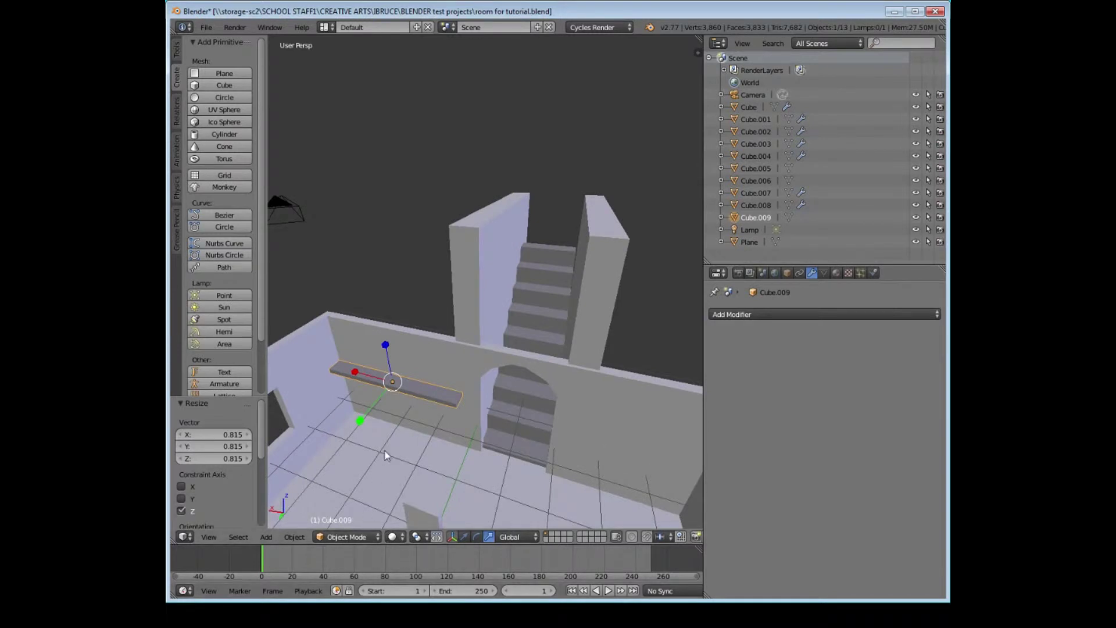
{"action": "scroll", "coordinate": [385, 455], "scroll_direction": "up", "scroll_amount": 5}
{"action": "scroll", "coordinate": [385, 451], "scroll_direction": "down", "scroll_amount": 3}
{"action": "middle_click_drag", "start_coordinate": [386, 451], "coordinate": [433, 403]}
{"action": "scroll", "coordinate": [407, 395], "scroll_direction": "down", "scroll_amount": 2}
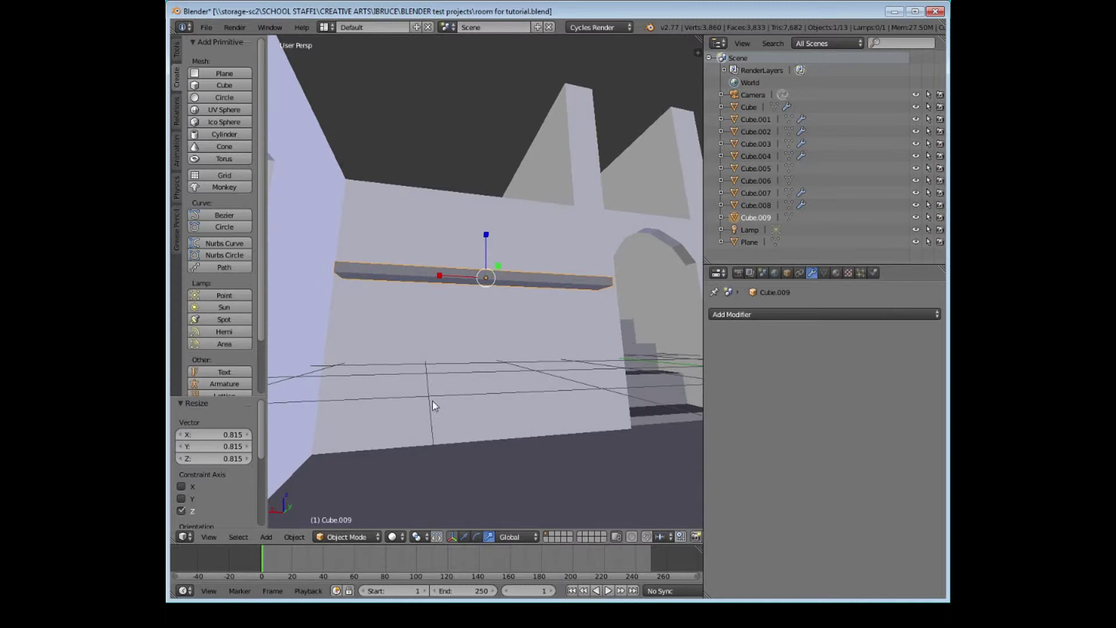
{"action": "left_click", "coordinate": [364, 536]}
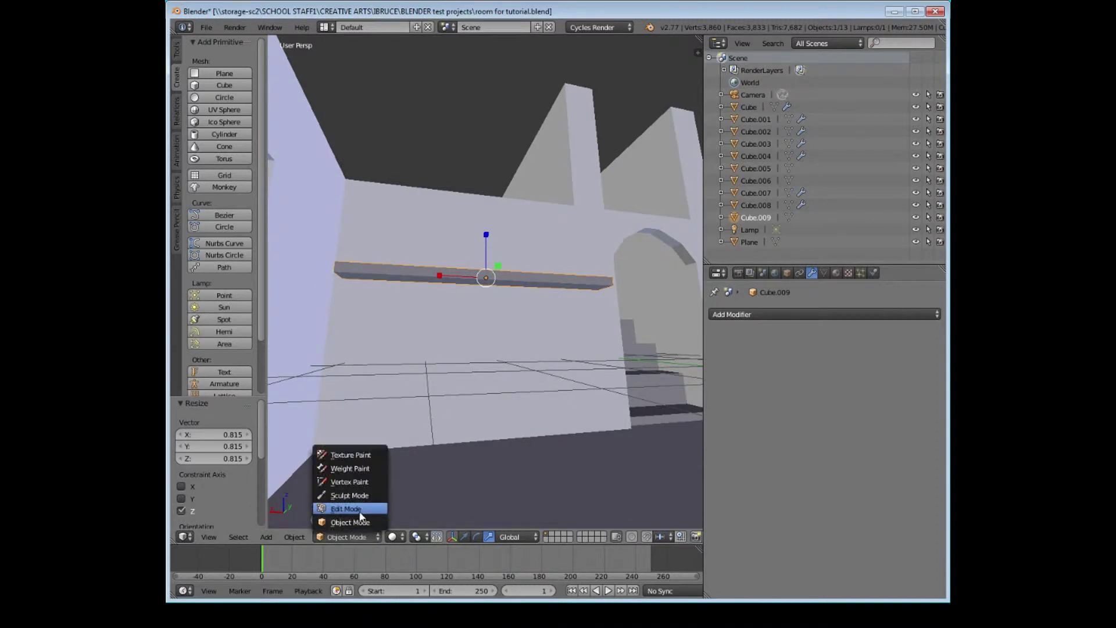
Enter Edit Mode and add a first loop cut across the plank
{"action": "left_click", "coordinate": [359, 510]}
{"action": "mouse_move", "coordinate": [511, 360]}
{"action": "middle_mouse_down"}
{"action": "mouse_move", "coordinate": [496, 365]}
{"action": "mouse_move", "coordinate": [507, 359]}
{"action": "middle_mouse_up"}
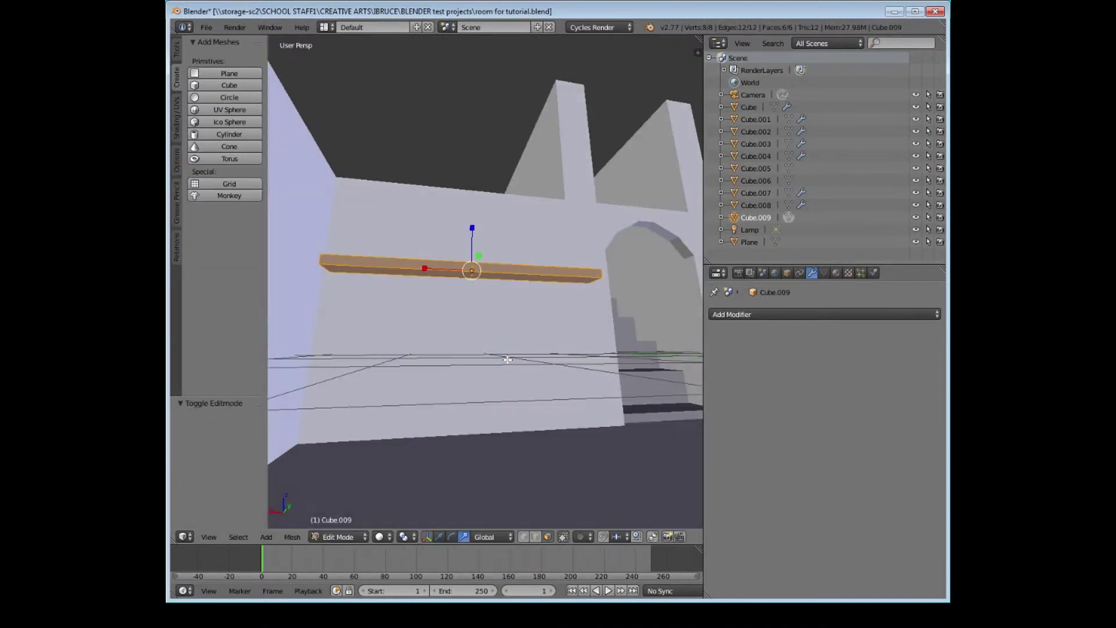
{"action": "left_click", "coordinate": [176, 51]}
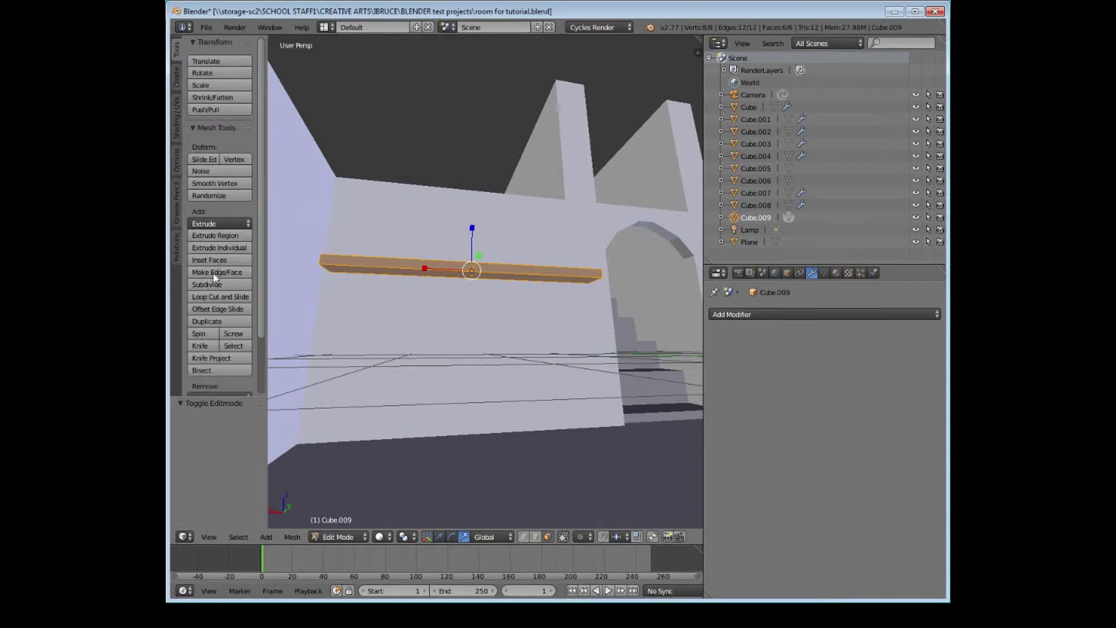
{"action": "left_click", "coordinate": [229, 297]}
{"action": "scroll", "coordinate": [411, 269], "scroll_direction": "up", "scroll_amount": 5}
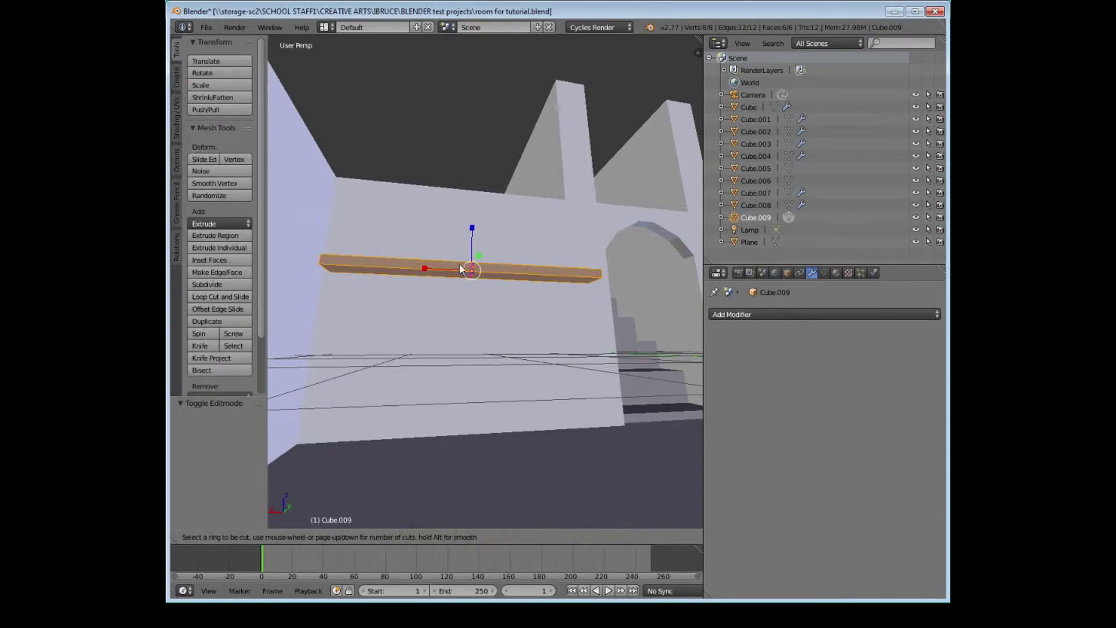
{"action": "left_click", "coordinate": [412, 269]}
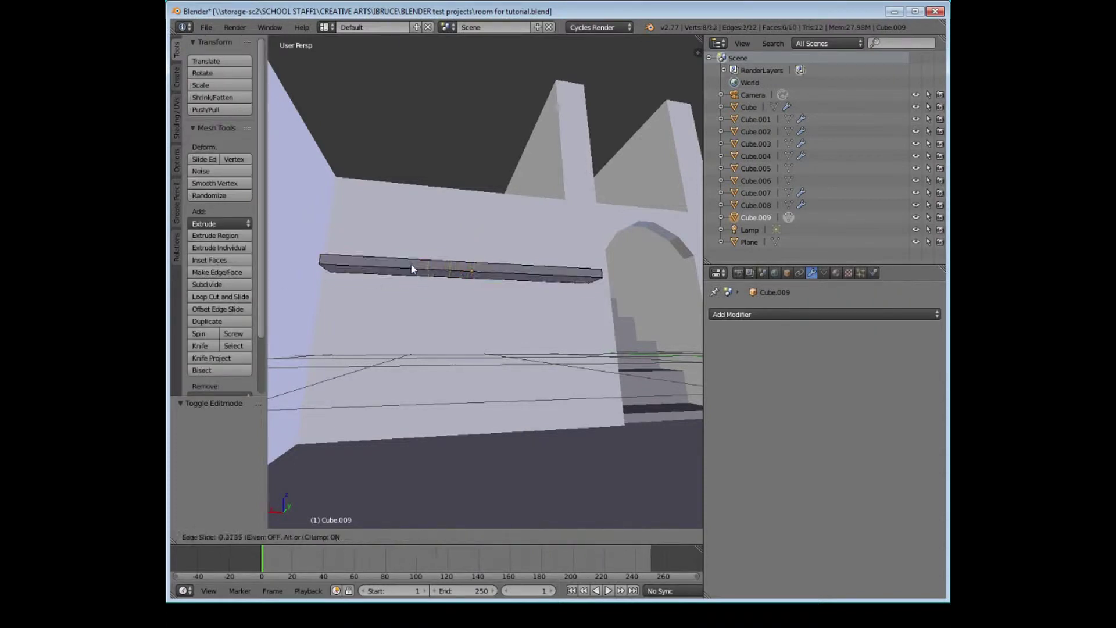
{"action": "left_click", "coordinate": [333, 267]}
Add three more loop cuts near the plank's left and right ends
{"action": "left_click", "coordinate": [221, 296]}
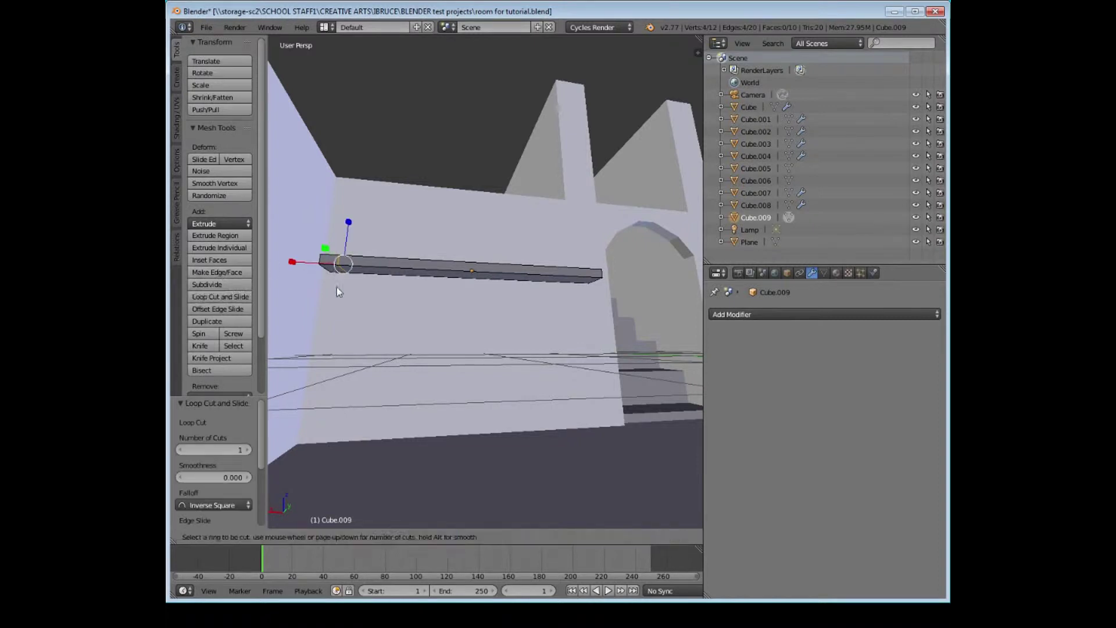
{"action": "left_click", "coordinate": [452, 272]}
{"action": "left_click", "coordinate": [561, 282]}
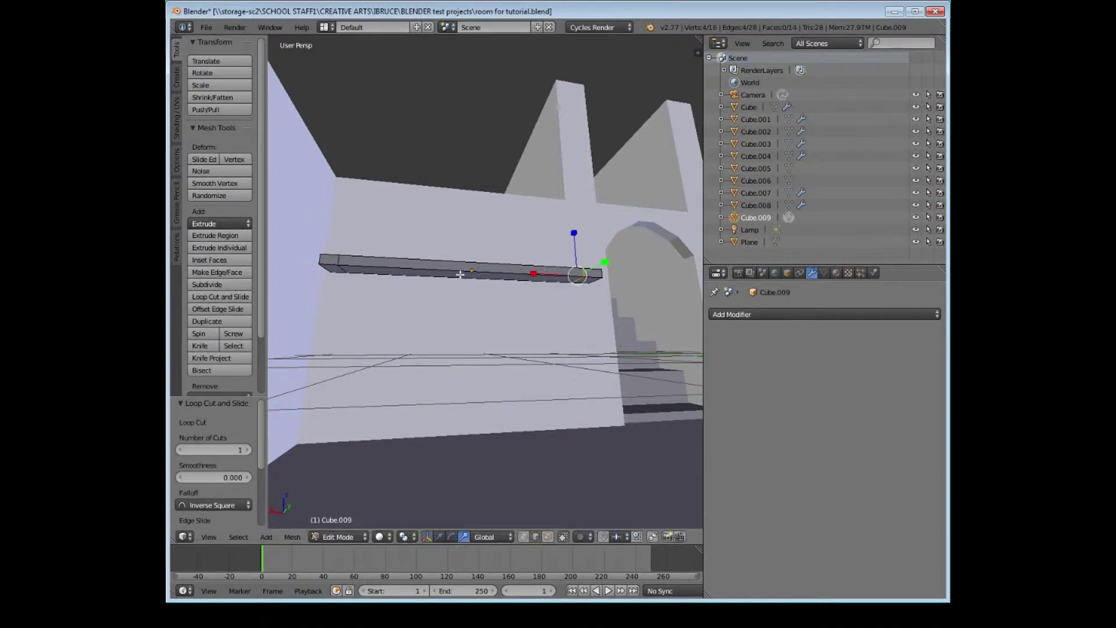
{"action": "left_click", "coordinate": [238, 302]}
{"action": "left_click", "coordinate": [455, 278]}
{"action": "left_click", "coordinate": [351, 275]}
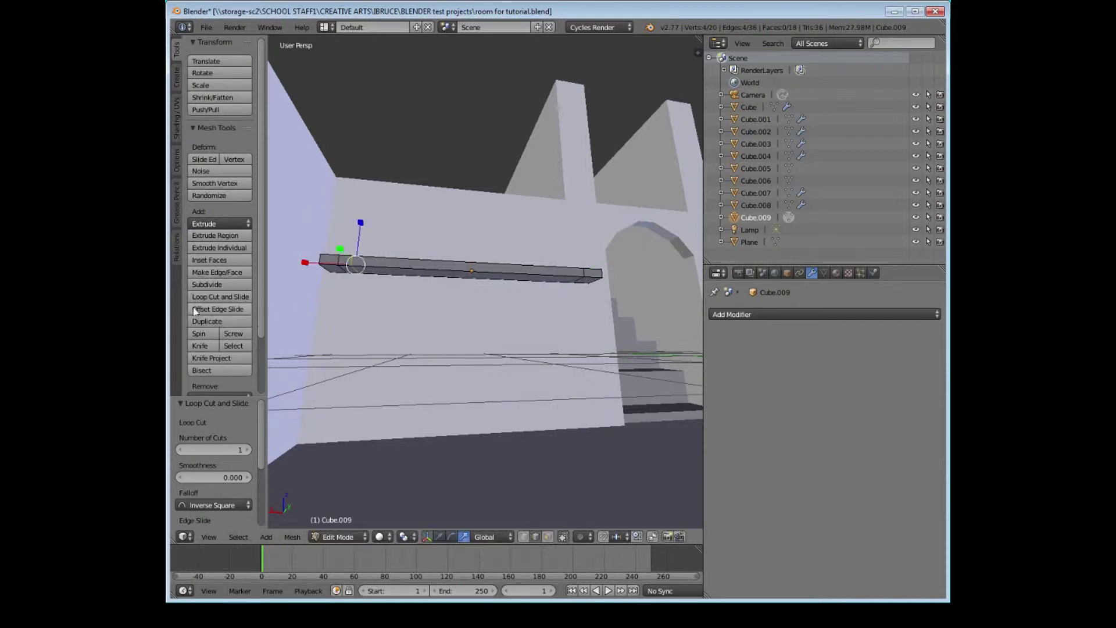
{"action": "left_click", "coordinate": [220, 297]}
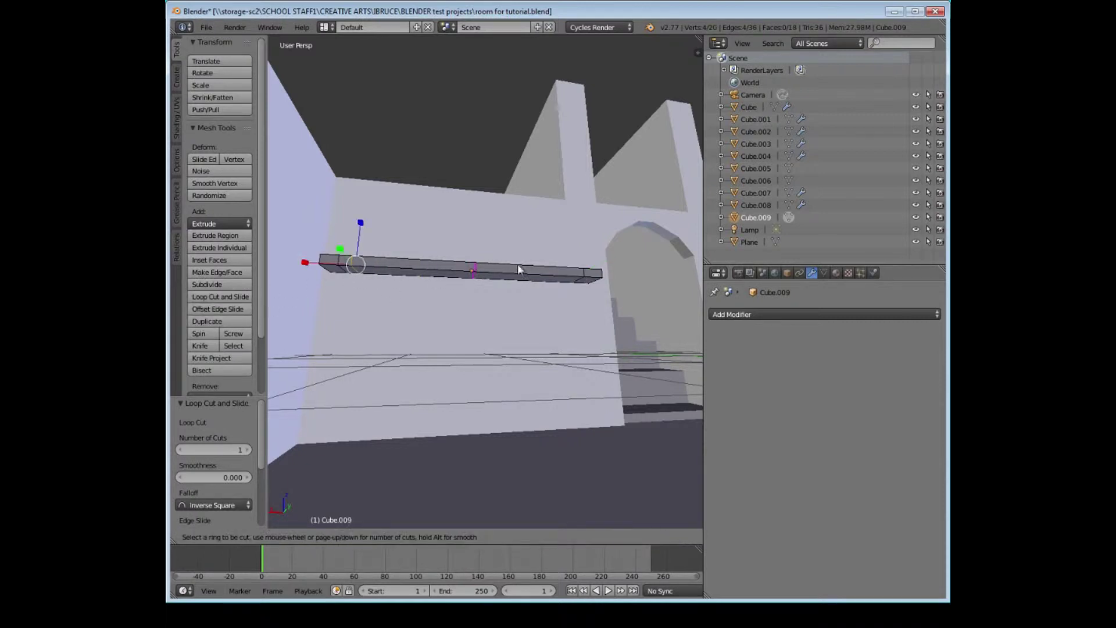
{"action": "left_click", "coordinate": [622, 266]}
{"action": "left_click", "coordinate": [622, 267]}
Extrude the underside faces at both ends downward into two small supports
{"action": "key", "text": "a"}
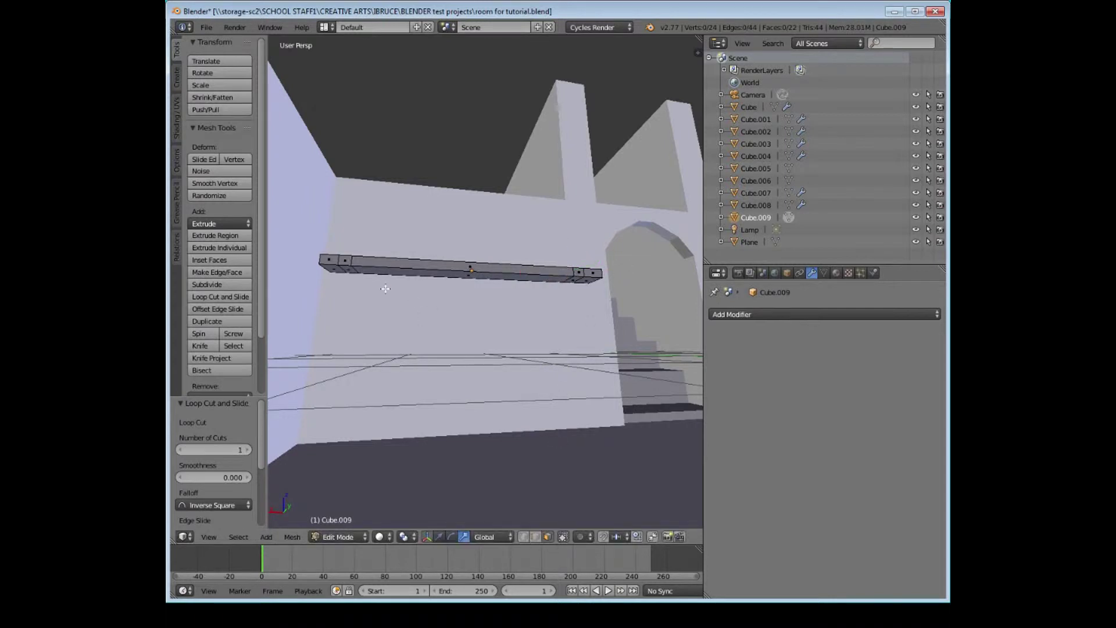
{"action": "right_click", "coordinate": [345, 268]}
{"action": "key", "text": "e"}
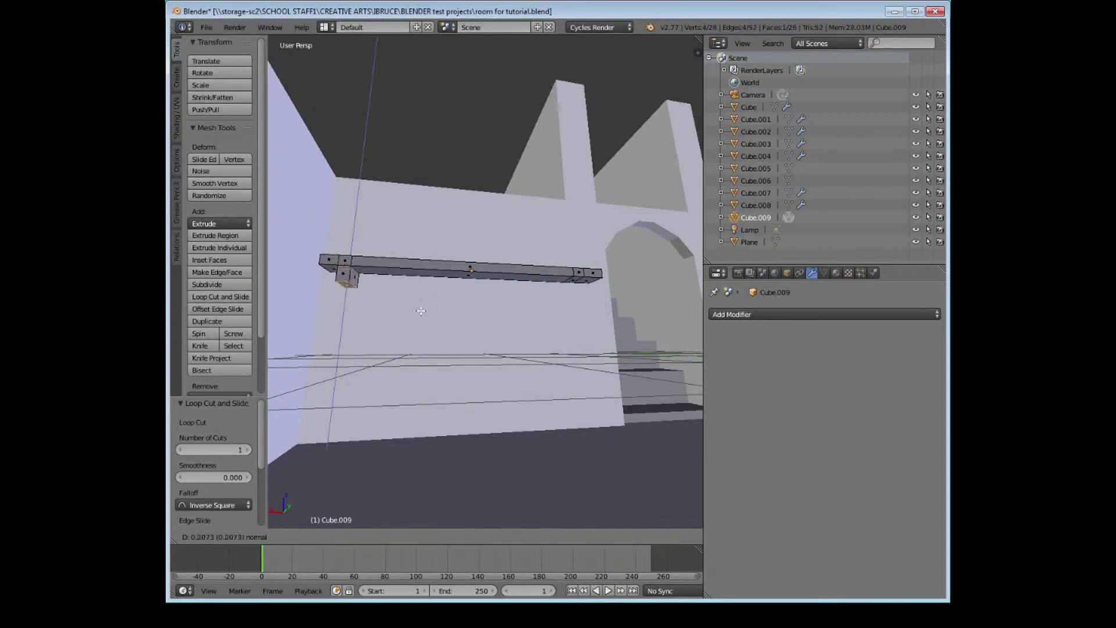
{"action": "key", "text": "Escape"}
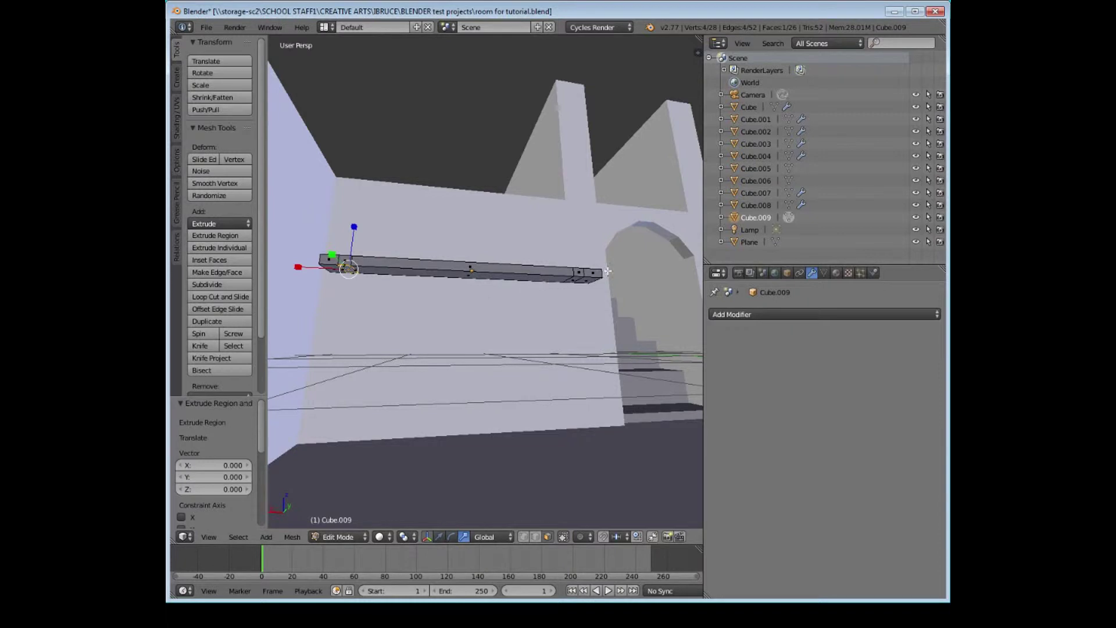
{"action": "right_click", "coordinate": [578, 279], "text": "shift"}
{"action": "key", "text": "e"}
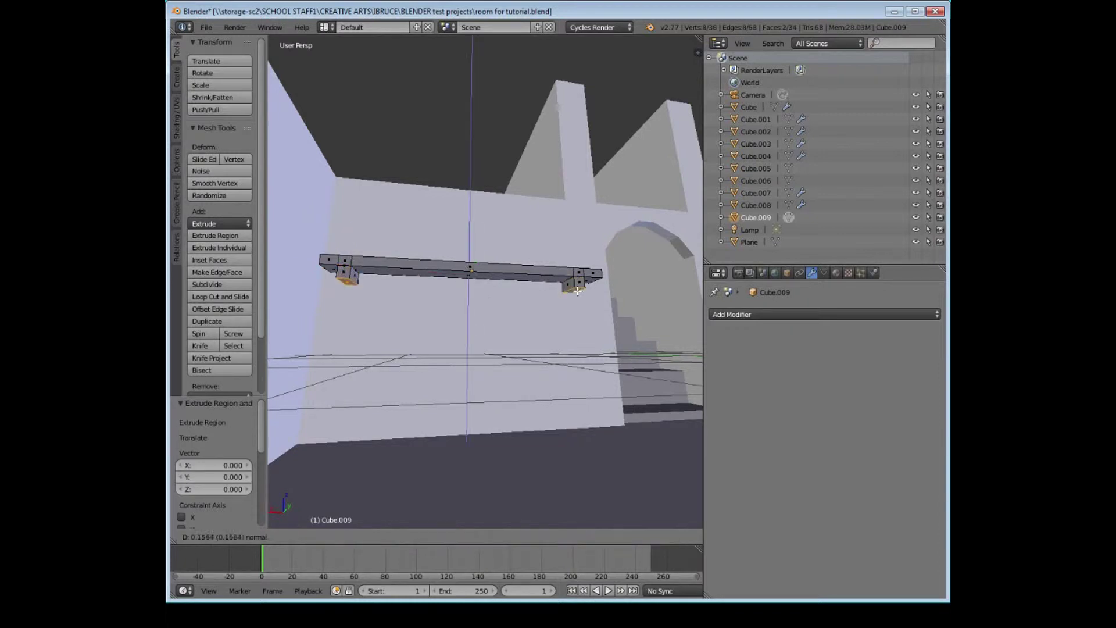
{"action": "left_click", "coordinate": [577, 296]}
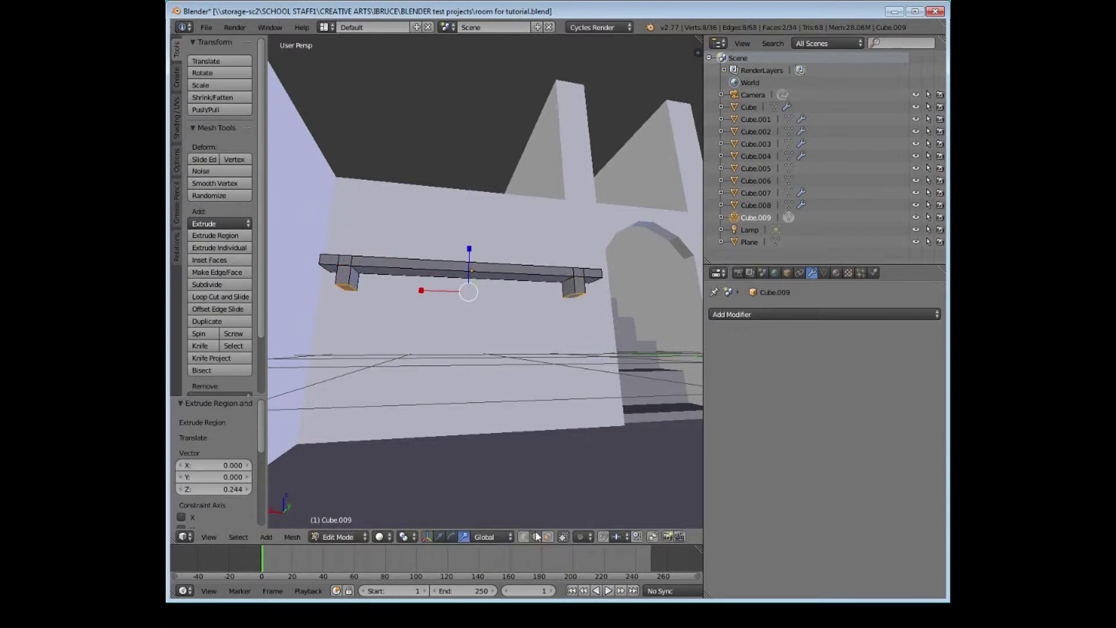
Select the two supports' edges and slide them toward the wall
{"action": "middle_click_drag", "start_coordinate": [531, 365], "coordinate": [547, 347]}
{"action": "right_click", "coordinate": [590, 307]}
{"action": "middle_click_drag", "start_coordinate": [591, 307], "coordinate": [498, 381]}
{"action": "right_click", "coordinate": [388, 431], "text": "shift"}
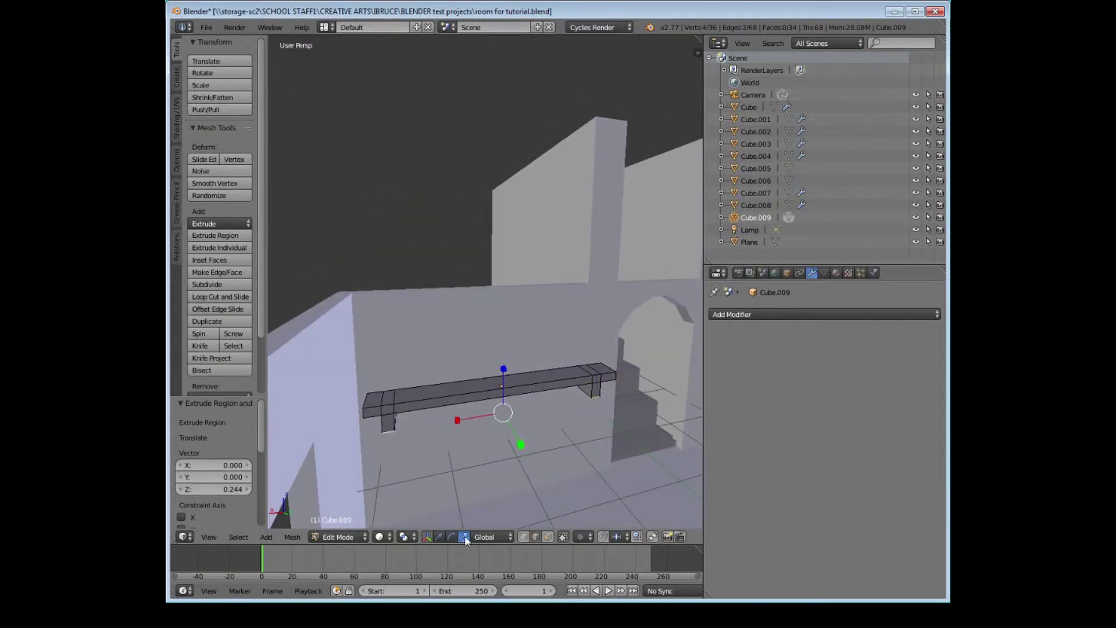
{"action": "left_click", "coordinate": [440, 535]}
{"action": "left_click_drag", "start_coordinate": [520, 443], "coordinate": [514, 436]}
Select the shelf's four top faces and lower them slightly
{"action": "mouse_move", "coordinate": [513, 436]}
{"action": "middle_mouse_down"}
{"action": "mouse_move", "coordinate": [514, 414]}
{"action": "mouse_move", "coordinate": [478, 421]}
{"action": "mouse_move", "coordinate": [497, 429]}
{"action": "mouse_move", "coordinate": [520, 415]}
{"action": "middle_mouse_up"}
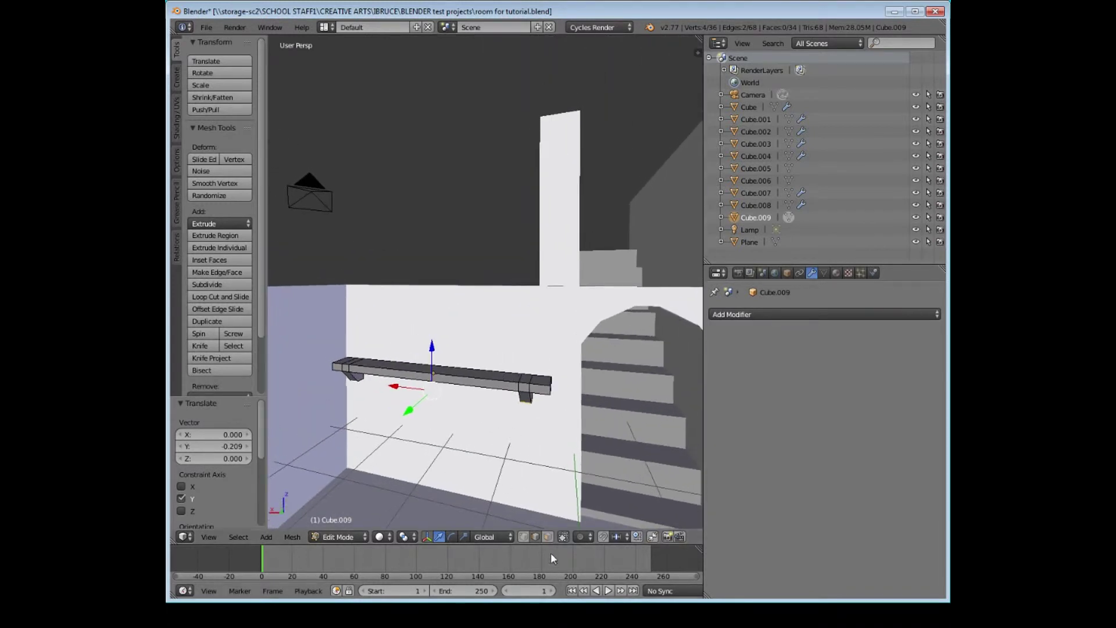
{"action": "left_click", "coordinate": [547, 537]}
{"action": "left_click", "coordinate": [347, 362]}
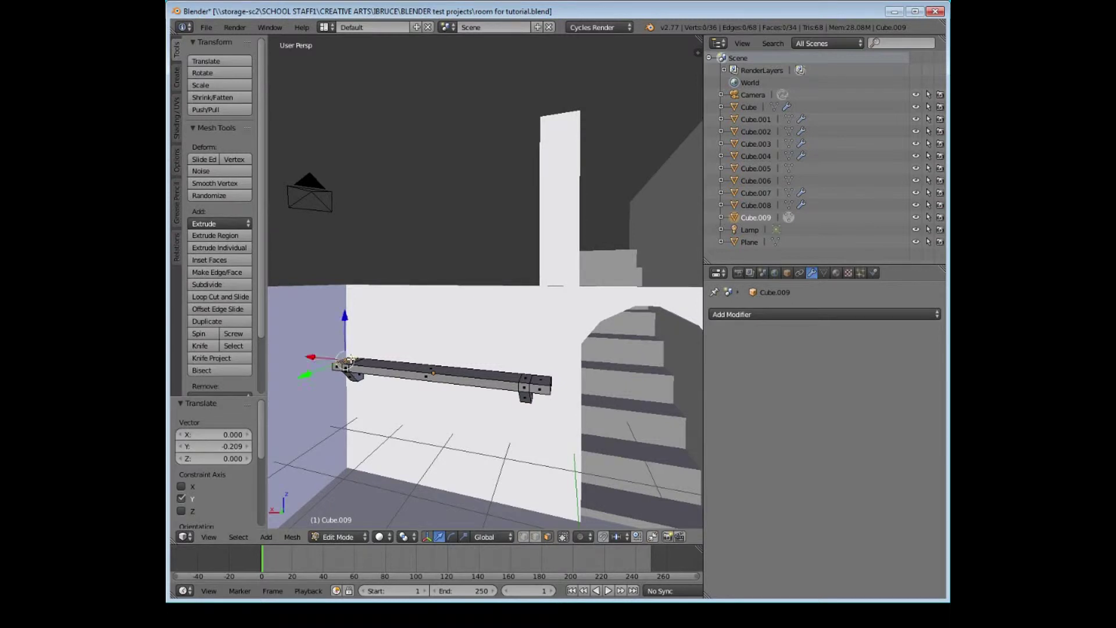
{"action": "left_click", "coordinate": [352, 363], "text": "shift"}
{"action": "left_click", "coordinate": [420, 367], "text": "shift"}
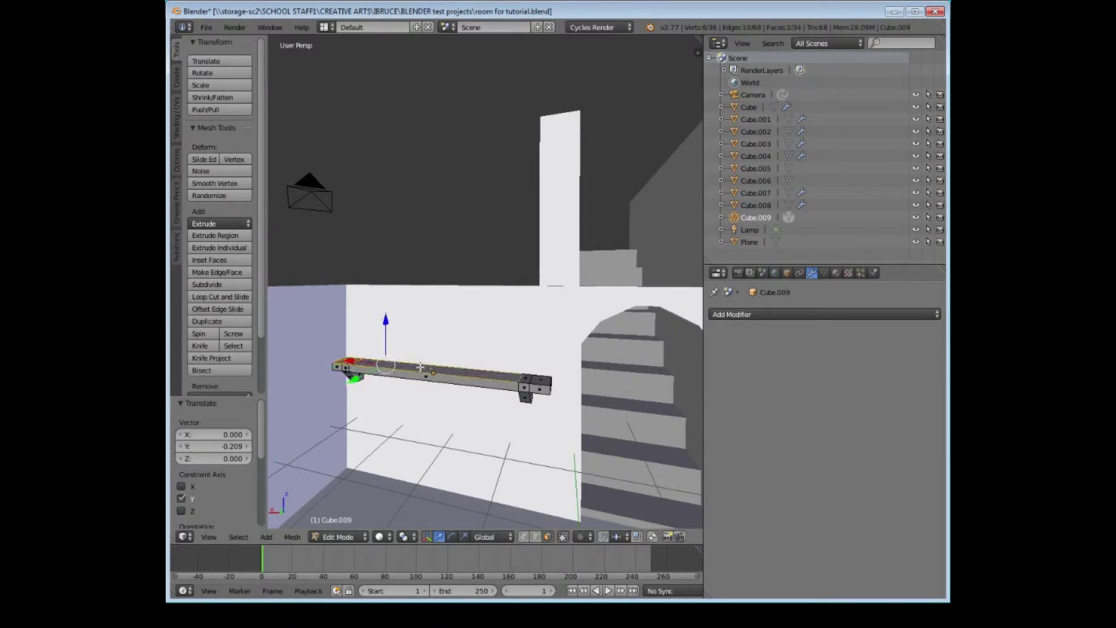
{"action": "left_click", "coordinate": [525, 375], "text": "shift"}
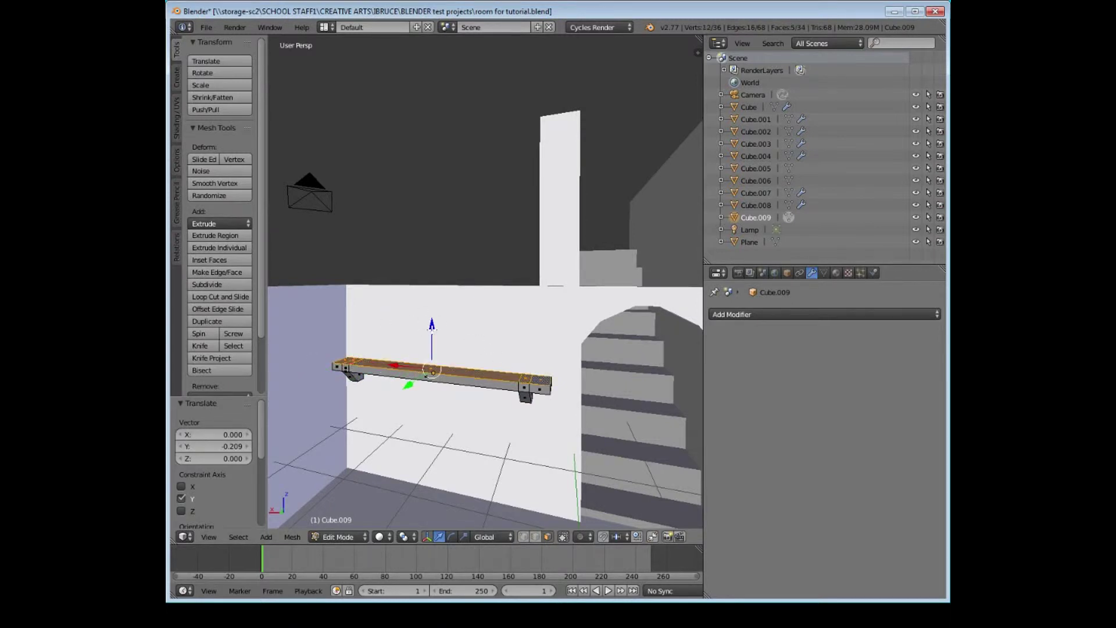
{"action": "left_click_drag", "start_coordinate": [431, 324], "coordinate": [431, 333]}
{"action": "left_click", "coordinate": [346, 537]}
Return to Object Mode and nudge the shelf closer to the wall
{"action": "left_click", "coordinate": [334, 522]}
{"action": "middle_click_drag", "start_coordinate": [383, 484], "coordinate": [385, 389]}
{"action": "left_click_drag", "start_coordinate": [386, 378], "coordinate": [385, 375]}
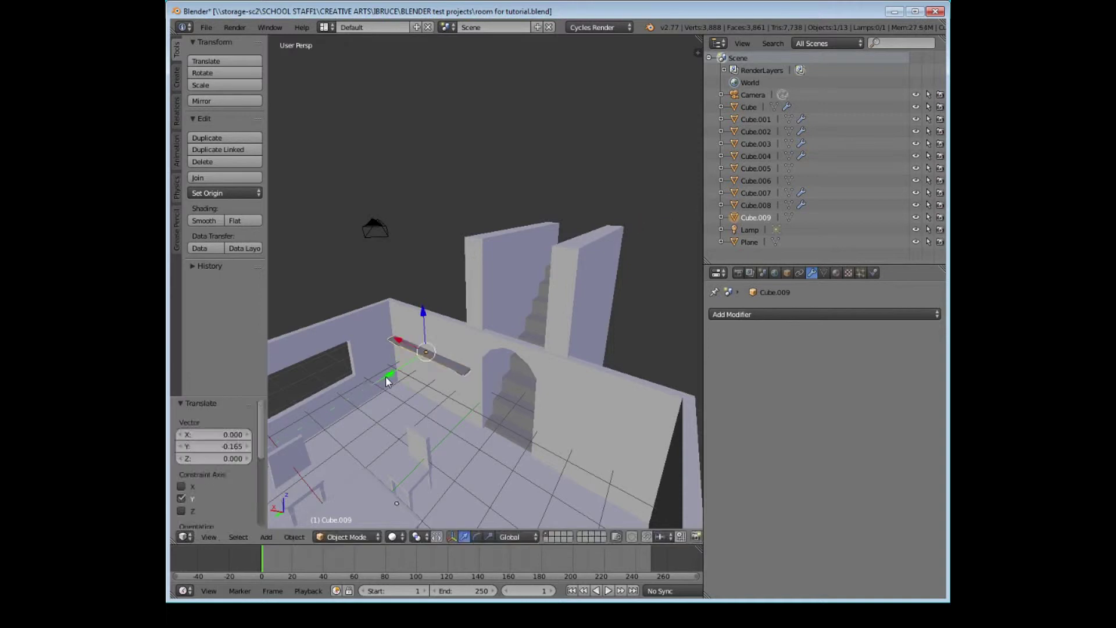
{"action": "middle_click_drag", "start_coordinate": [386, 376], "coordinate": [399, 326]}
{"action": "scroll", "coordinate": [403, 343], "scroll_direction": "up", "scroll_amount": 5}
{"action": "scroll", "coordinate": [404, 343], "scroll_direction": "down", "scroll_amount": 4}
{"action": "scroll", "coordinate": [441, 347], "scroll_direction": "up", "scroll_amount": 1}
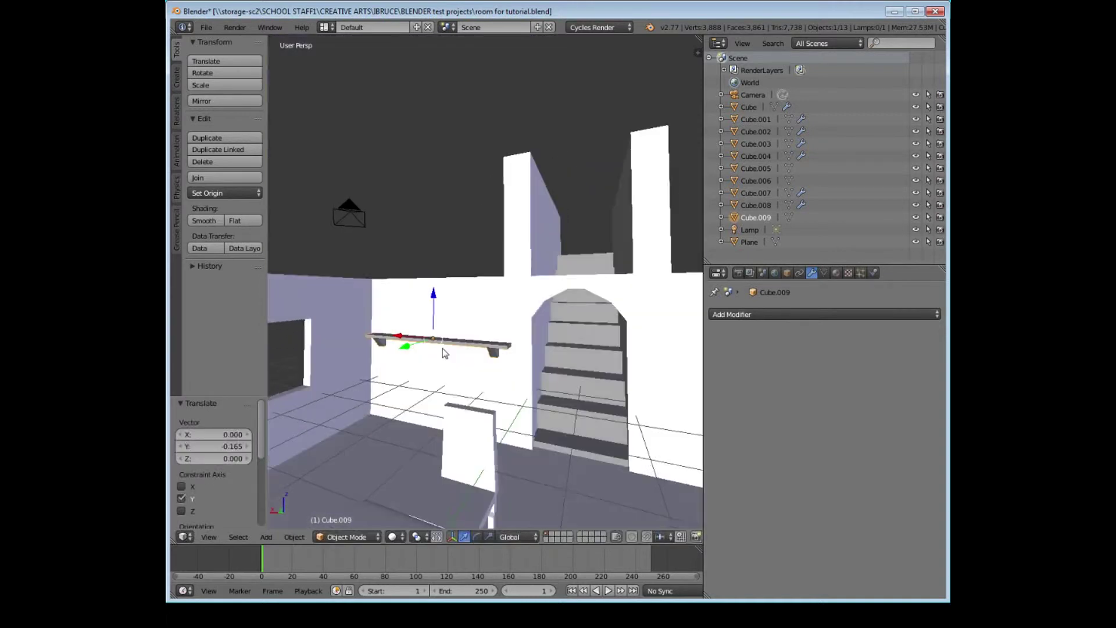
{"action": "scroll", "coordinate": [441, 347], "scroll_direction": "down", "scroll_amount": 1}
Add an Array modifier with relative offset X 0, Z 2, count 3, and lower the stack 0.709 on Z
{"action": "left_click", "coordinate": [796, 313]}
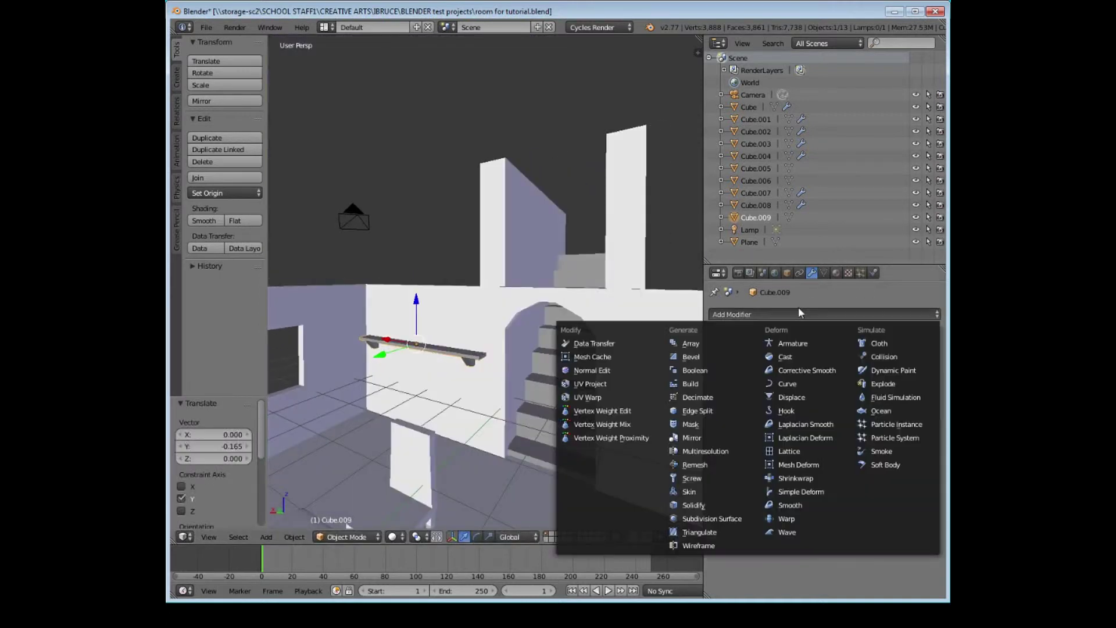
{"action": "left_click", "coordinate": [726, 347]}
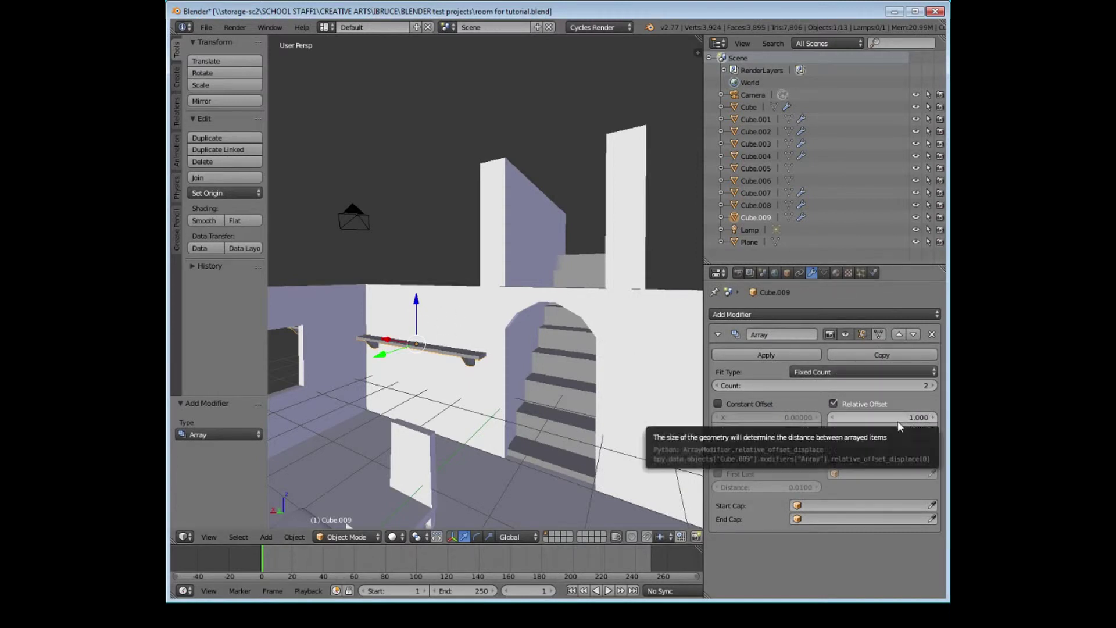
{"action": "key", "text": "BackSpace"}
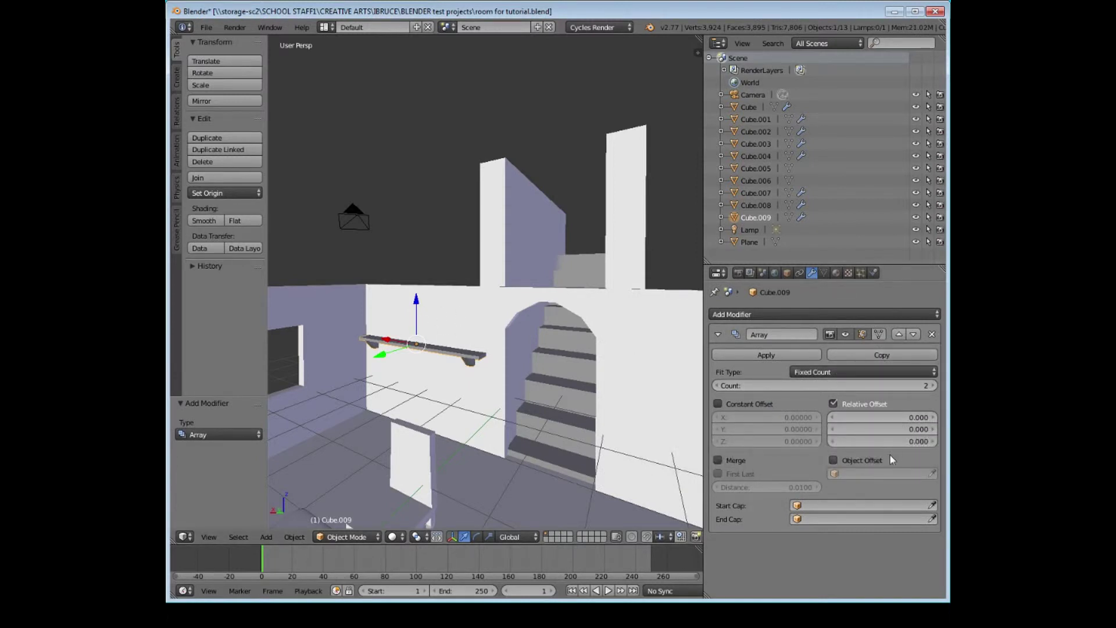
{"action": "left_click_drag", "start_coordinate": [884, 432], "coordinate": [910, 441]}
{"action": "left_click", "coordinate": [932, 386]}
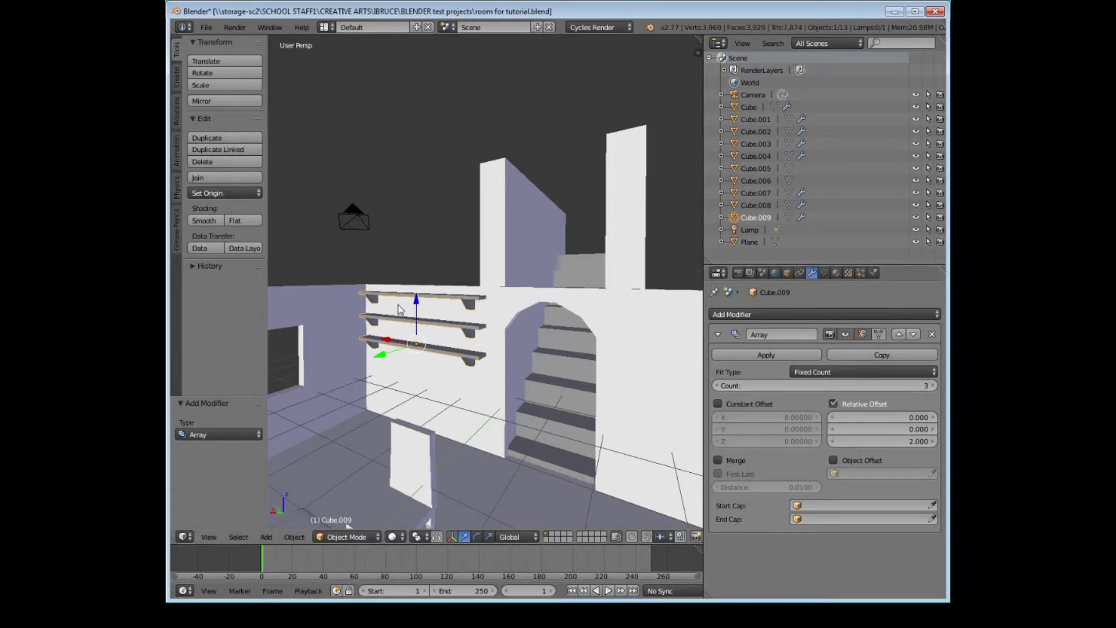
{"action": "left_click_drag", "start_coordinate": [416, 300], "coordinate": [418, 327]}
{"action": "middle_click_drag", "start_coordinate": [419, 327], "coordinate": [442, 355]}
Assign the wooden Material.002 to the shelf stack
{"action": "left_click", "coordinate": [836, 272]}
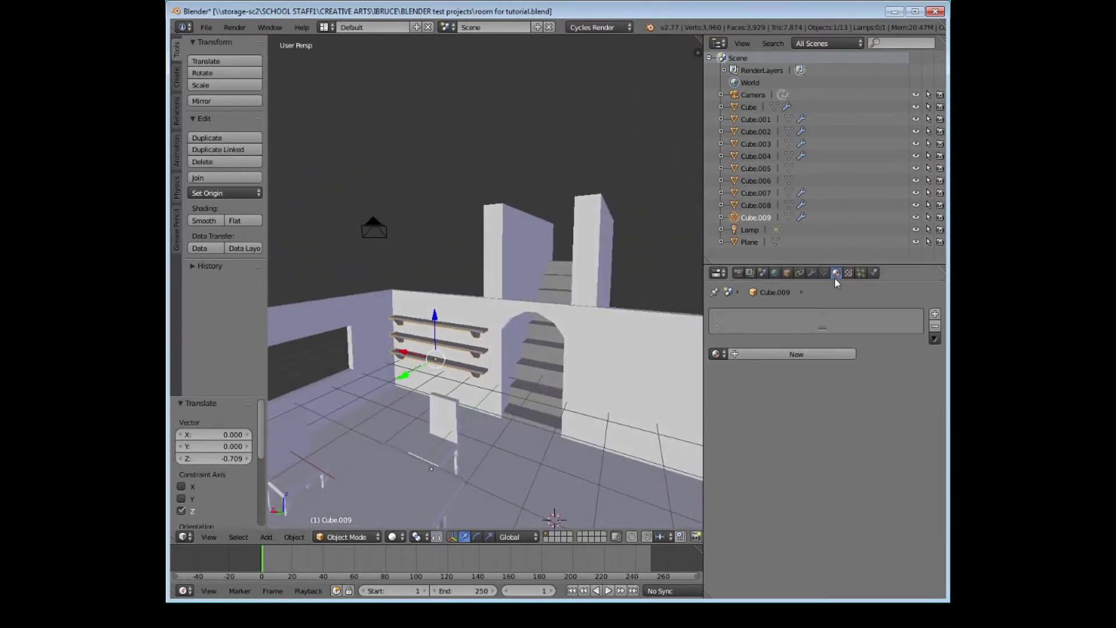
{"action": "left_click", "coordinate": [716, 354]}
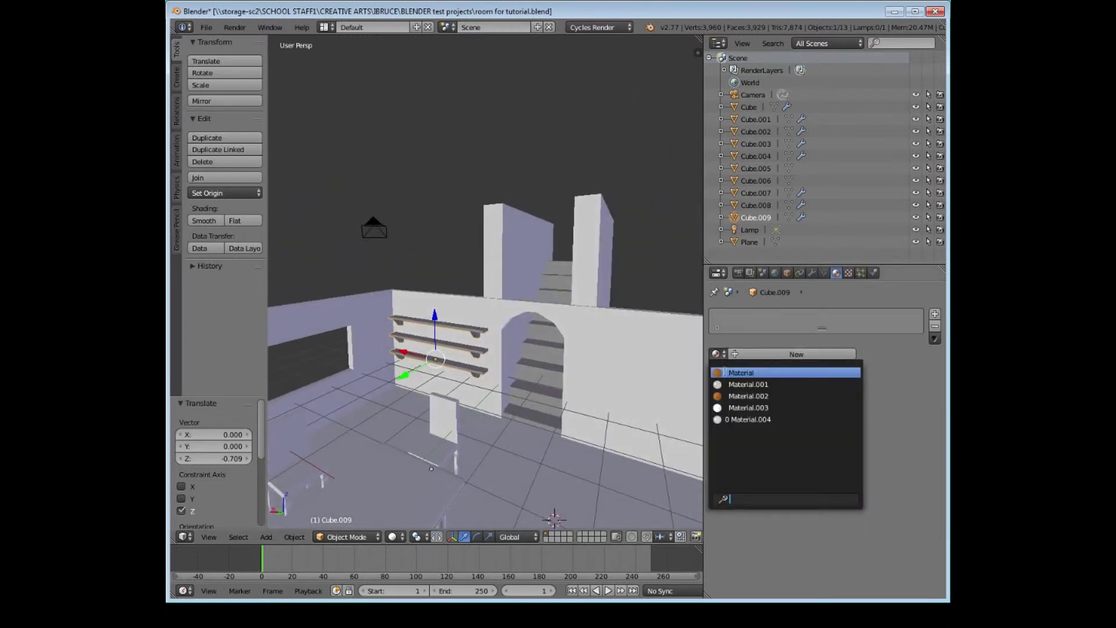
{"action": "left_click", "coordinate": [767, 396]}
{"action": "middle_click_drag", "start_coordinate": [668, 407], "coordinate": [528, 430]}
{"action": "middle_click_drag", "start_coordinate": [532, 472], "coordinate": [453, 308]}
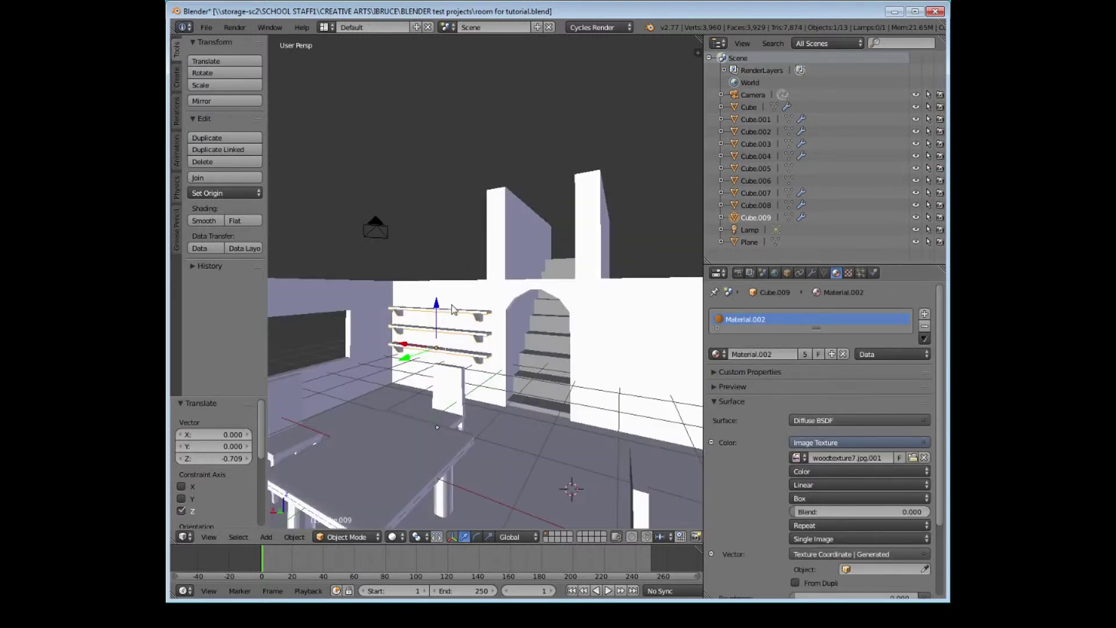
Duplicate the shelf stack and slide the copy along X to the other side of the arch
{"action": "left_click", "coordinate": [220, 141]}
{"action": "right_click", "coordinate": [219, 141]}
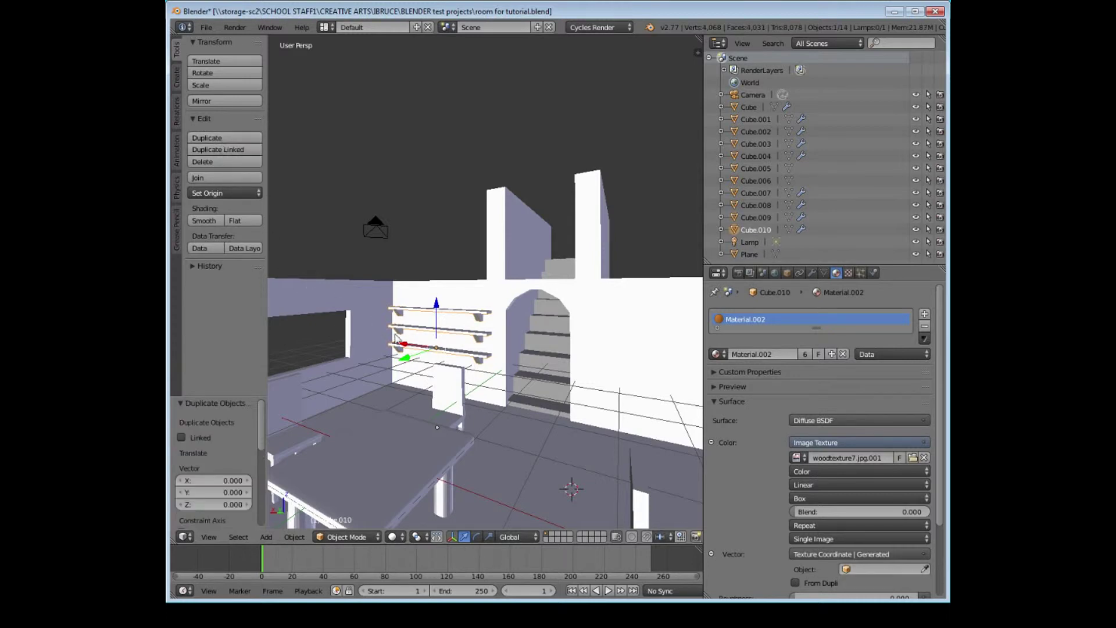
{"action": "key", "text": "g"}
{"action": "key", "text": "x"}
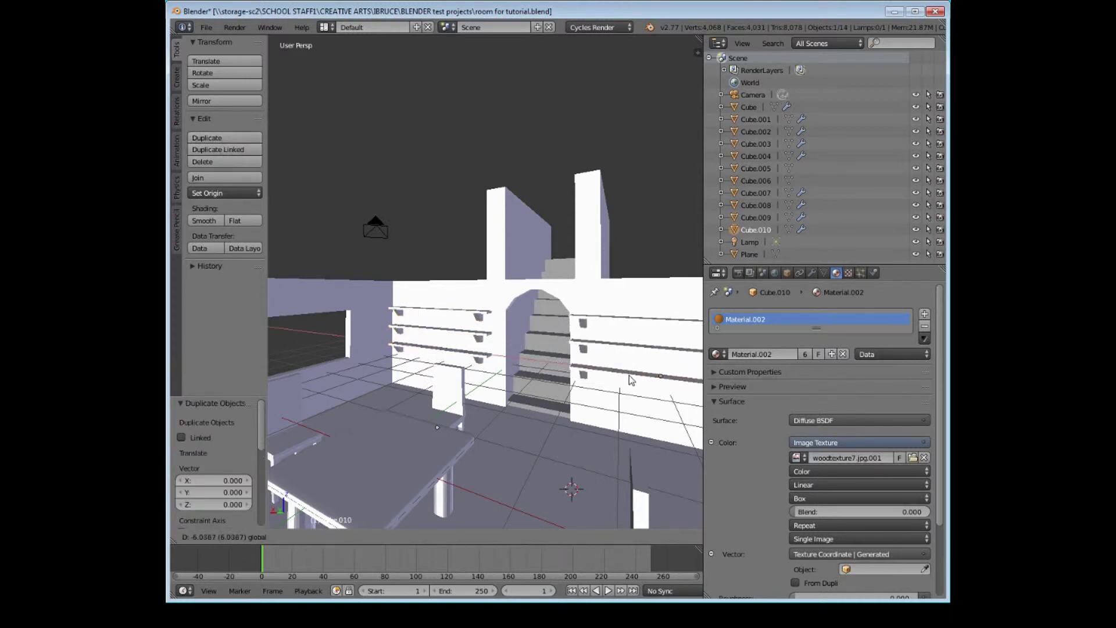
{"action": "left_click", "coordinate": [625, 379]}
{"action": "middle_click_drag", "start_coordinate": [622, 406], "coordinate": [608, 388]}
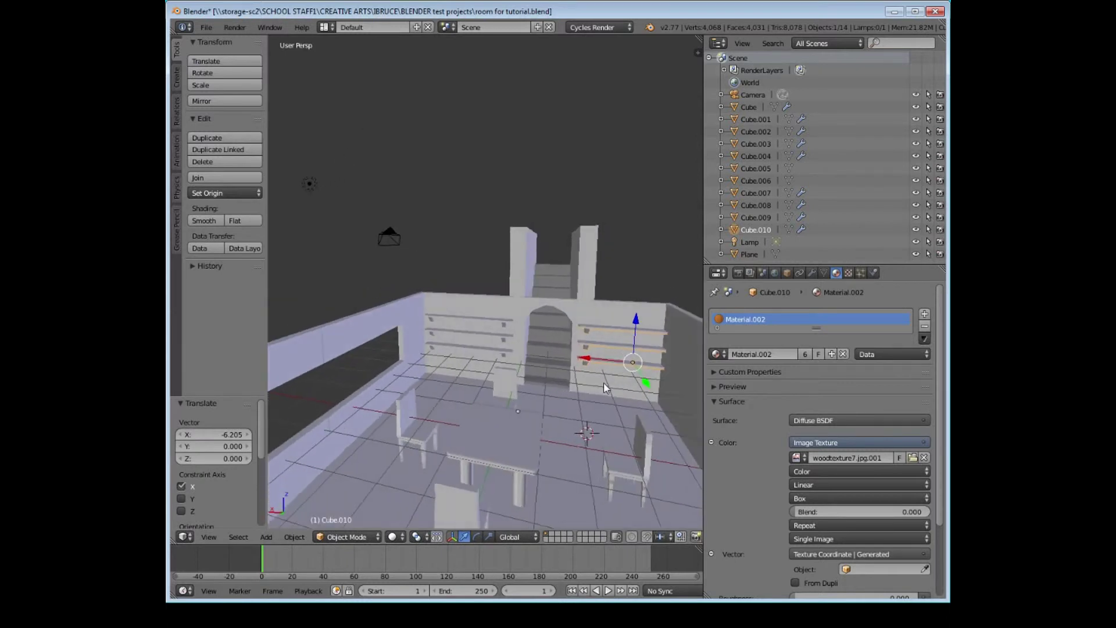
{"action": "key", "text": "g"}
{"action": "key", "text": "x"}
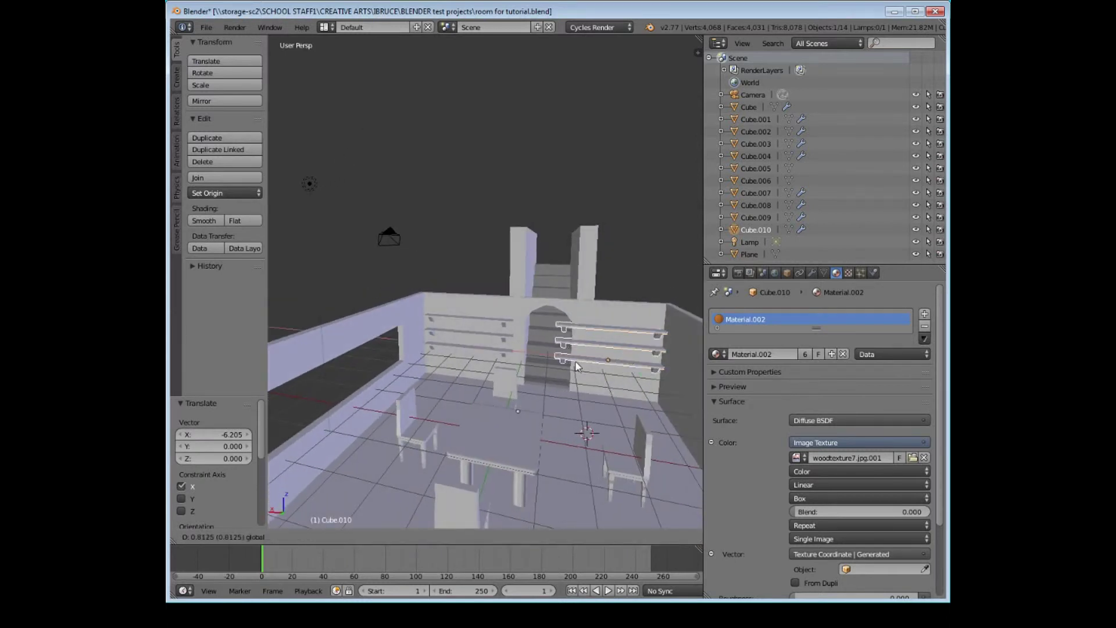
{"action": "left_click", "coordinate": [571, 360]}
Scale the copied shelves to 0.761 along X and nudge them 0.433 on X into place
{"action": "key", "text": "s"}
{"action": "key", "text": "x"}
{"action": "left_click", "coordinate": [564, 359]}
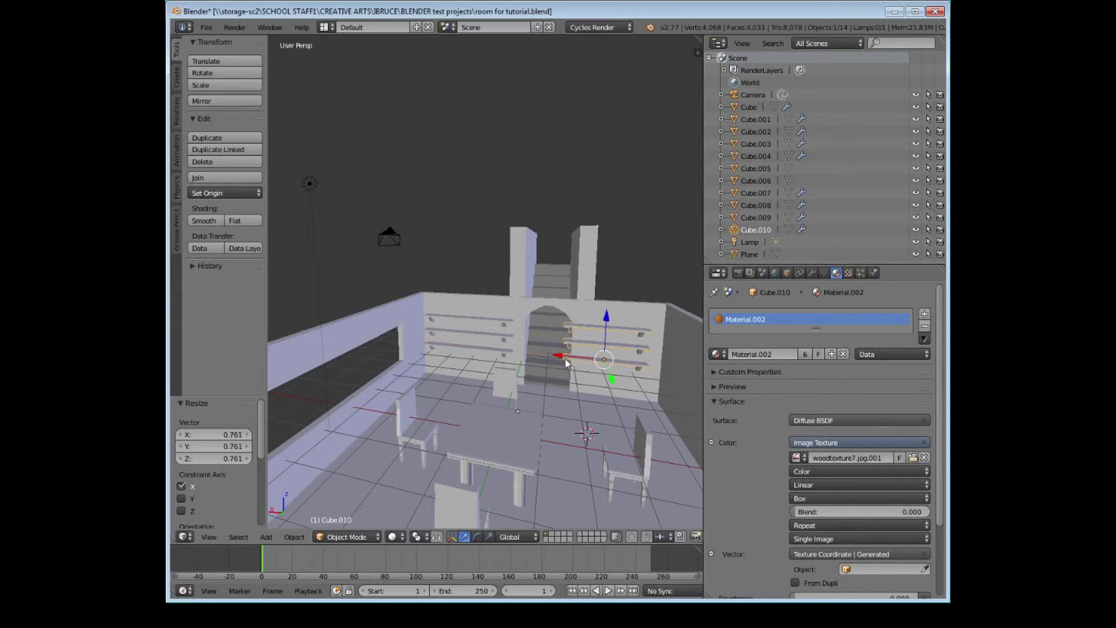
{"action": "key", "text": "g"}
{"action": "key", "text": "x"}
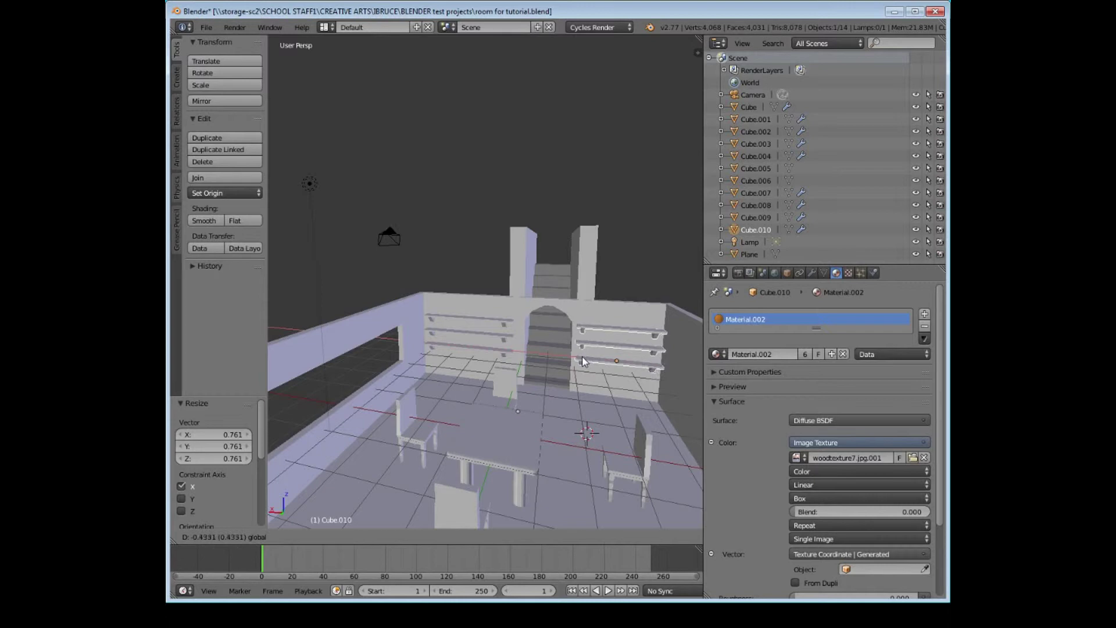
{"action": "left_click", "coordinate": [583, 360]}
{"action": "middle_click_drag", "start_coordinate": [563, 368], "coordinate": [540, 351]}
{"action": "scroll", "coordinate": [539, 351], "scroll_direction": "down", "scroll_amount": 6}
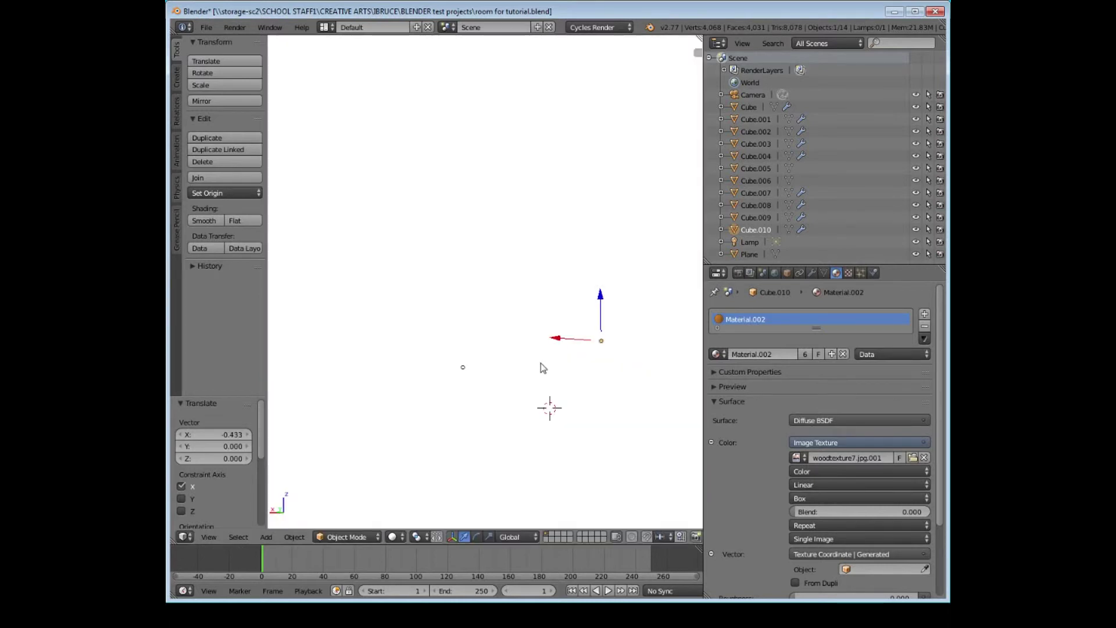
Switch the viewport shading to Rendered to see the Cycles preview of the room
{"action": "left_click", "coordinate": [393, 537]}
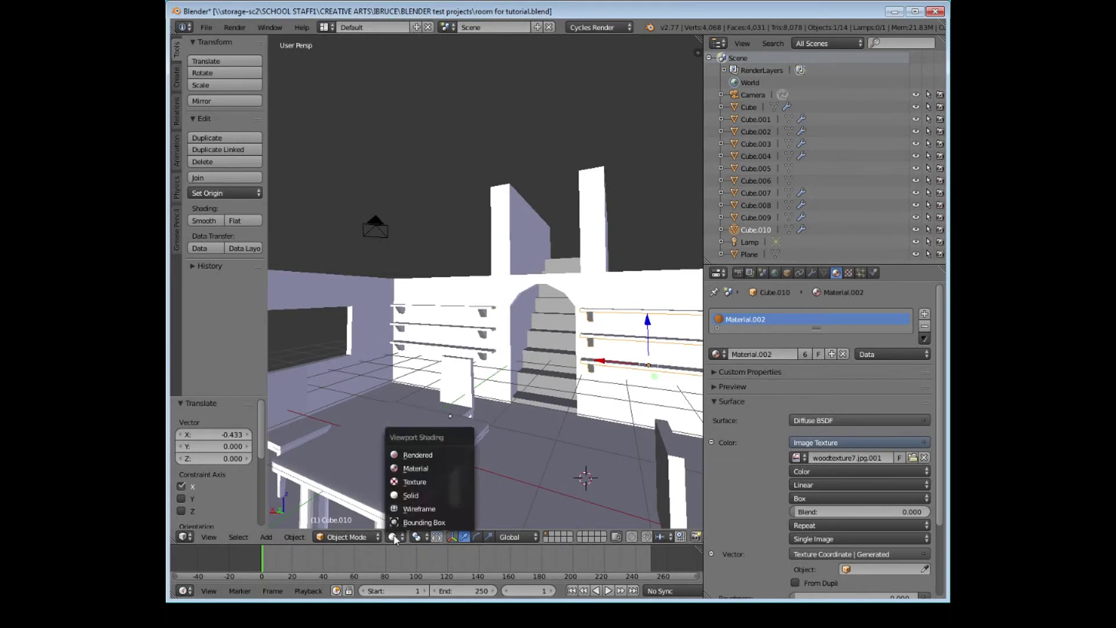
{"action": "left_click", "coordinate": [428, 448]}
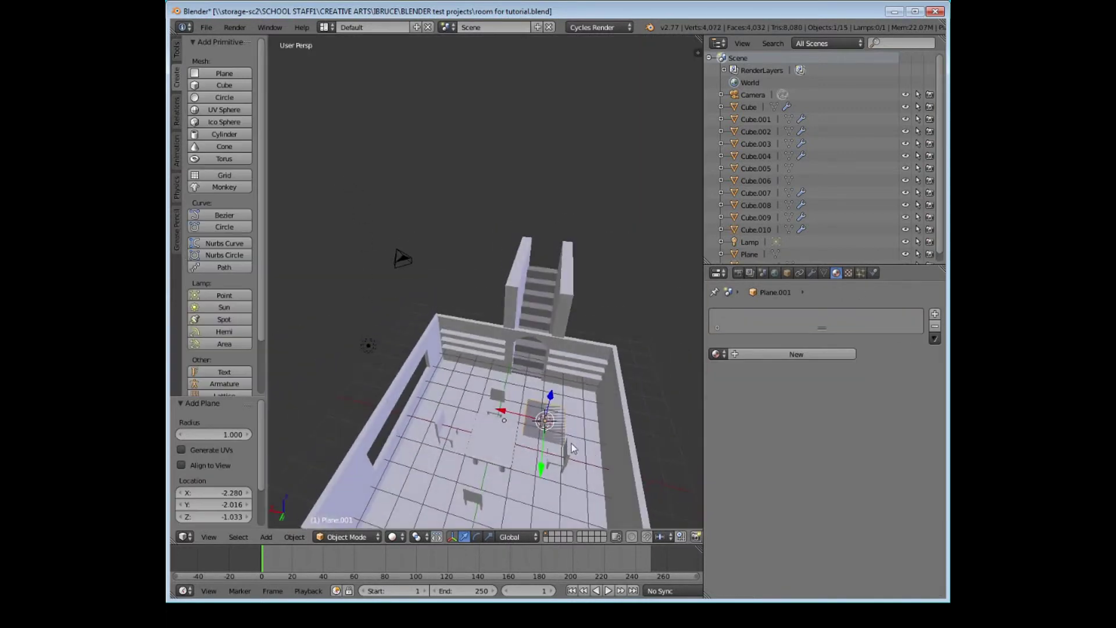
Scale the new plane by 4.736 to roof size
{"action": "key", "text": "s"}
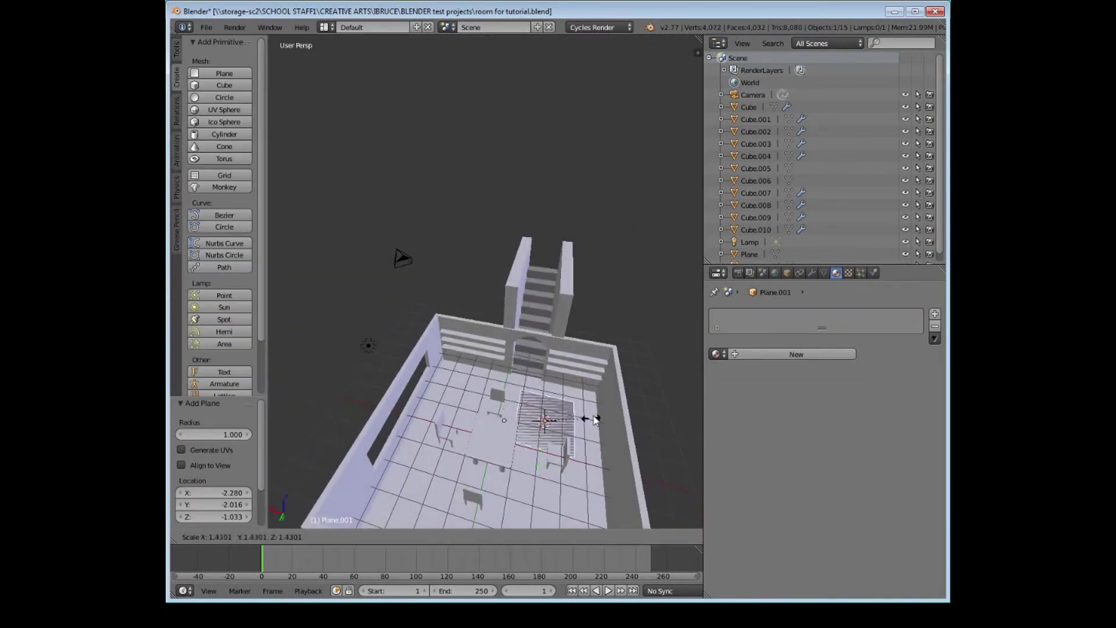
{"action": "left_click", "coordinate": [668, 327]}
{"action": "middle_click_drag", "start_coordinate": [668, 327], "coordinate": [582, 337]}
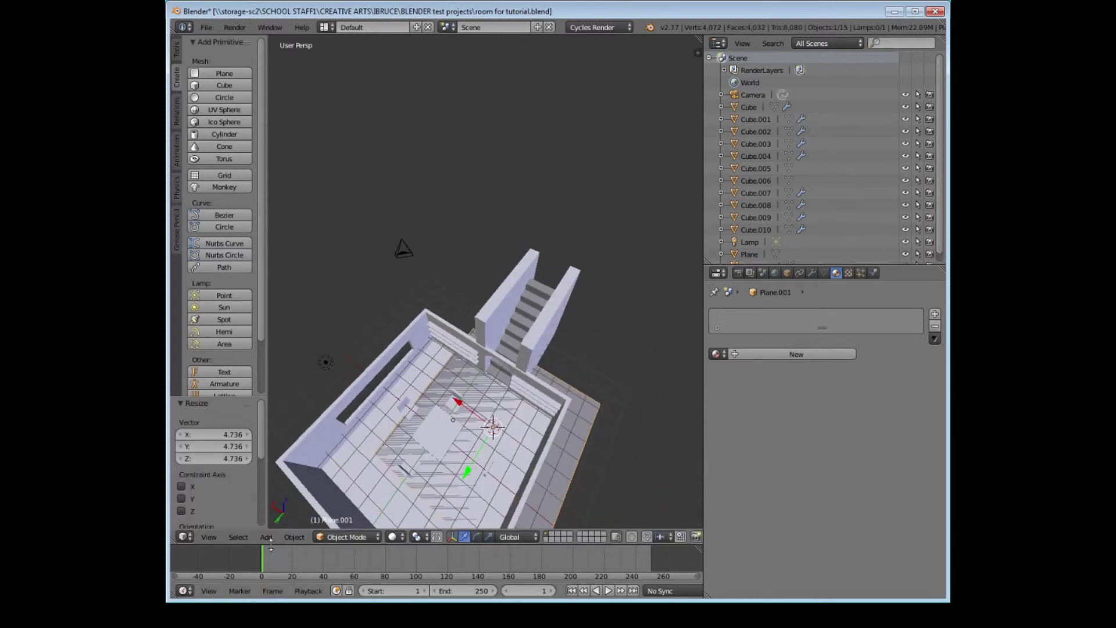
Switch to an orthographic top view of the room
{"action": "left_click", "coordinate": [209, 537]}
{"action": "left_click", "coordinate": [256, 480]}
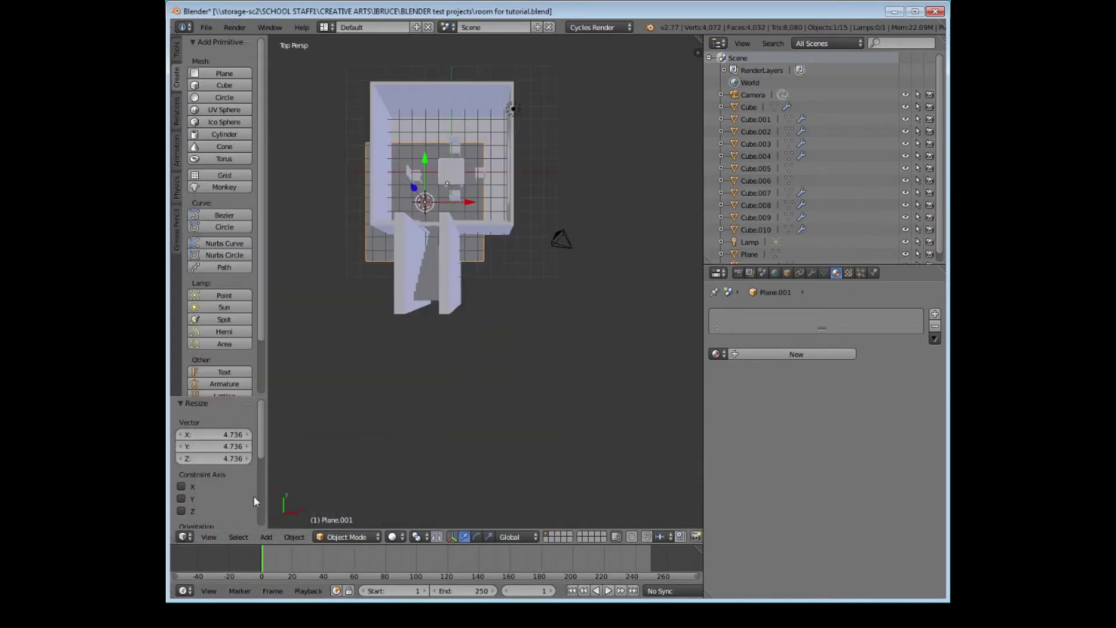
{"action": "left_click", "coordinate": [208, 536]}
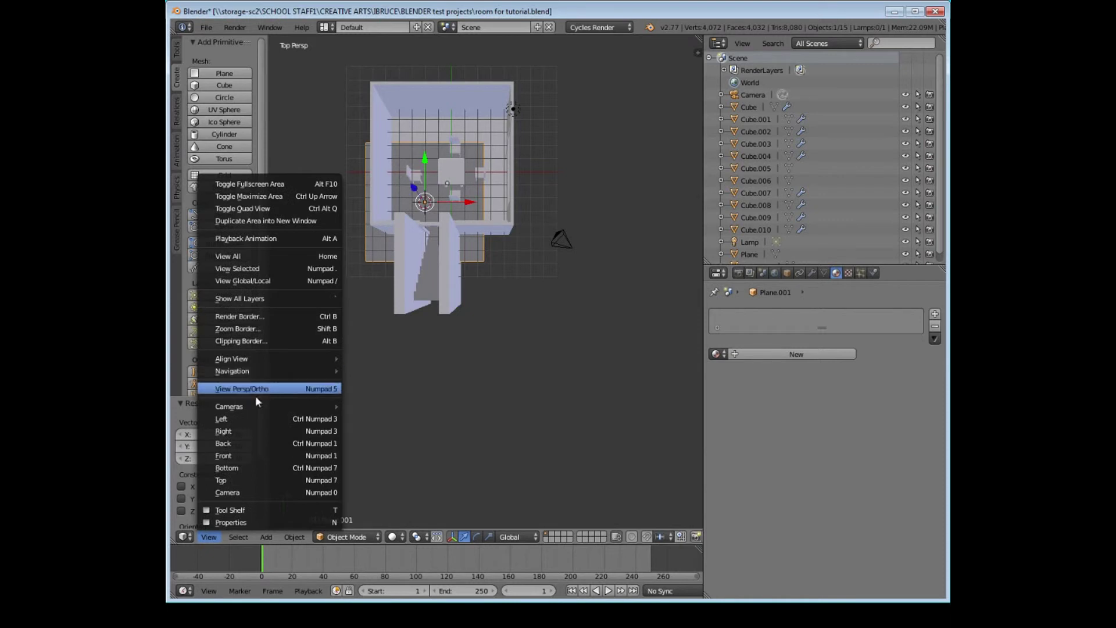
{"action": "left_click", "coordinate": [279, 392]}
{"action": "scroll", "coordinate": [476, 238], "scroll_direction": "up", "scroll_amount": 1}
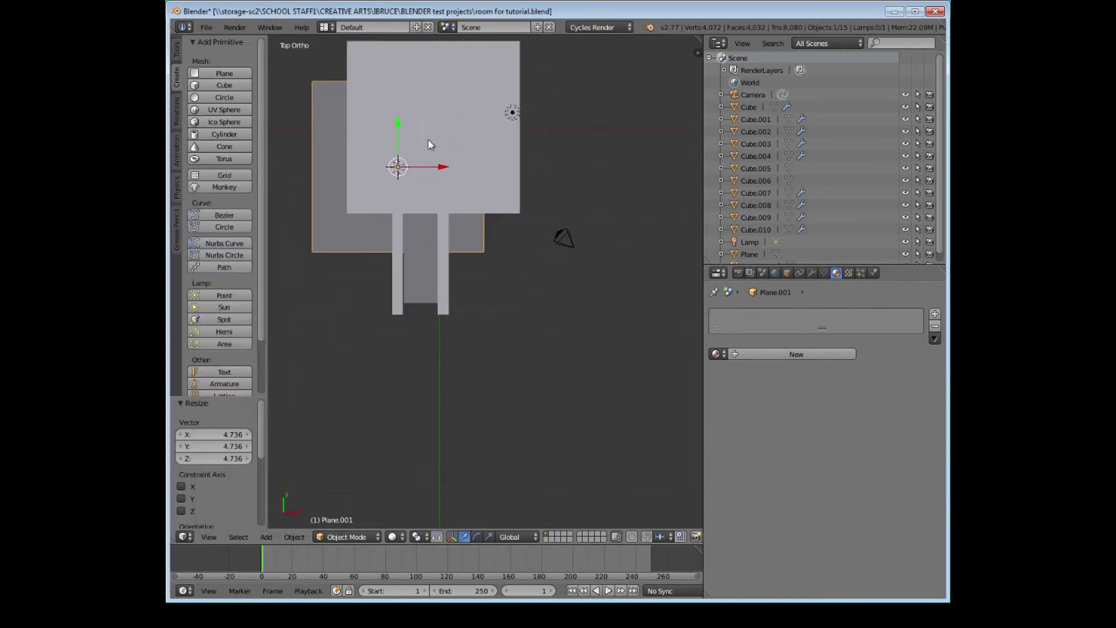
Move the plane along Y and 1.873 along X so it covers the room
{"action": "key", "text": "g"}
{"action": "key", "text": "y"}
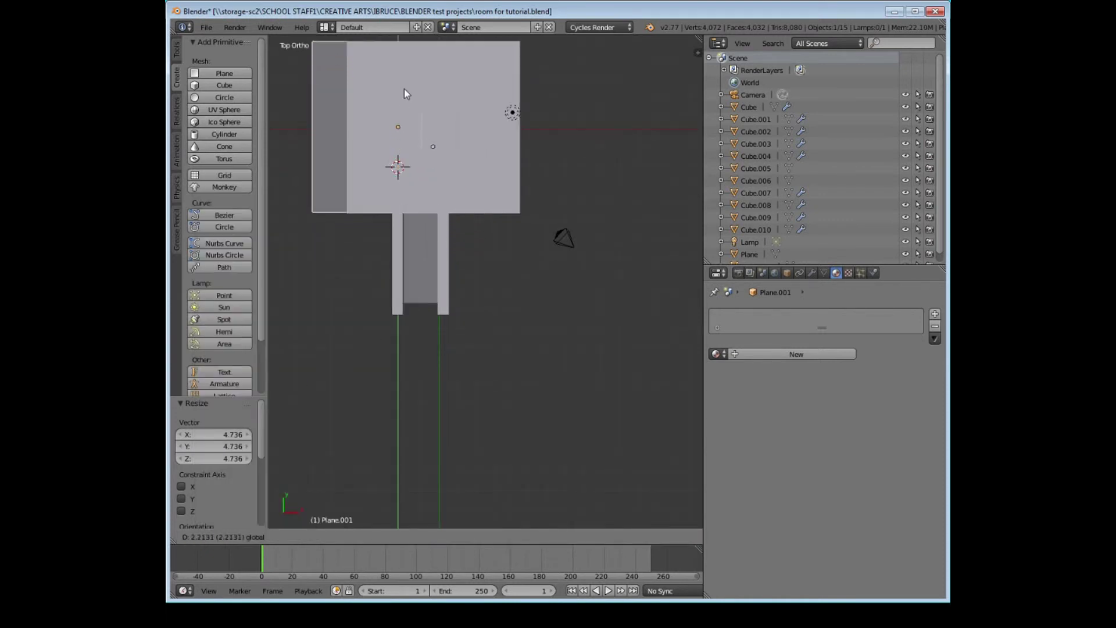
{"action": "left_click", "coordinate": [404, 88]}
{"action": "left_click_drag", "start_coordinate": [441, 126], "coordinate": [475, 131]}
{"action": "middle_click_drag", "start_coordinate": [476, 131], "coordinate": [478, 381]}
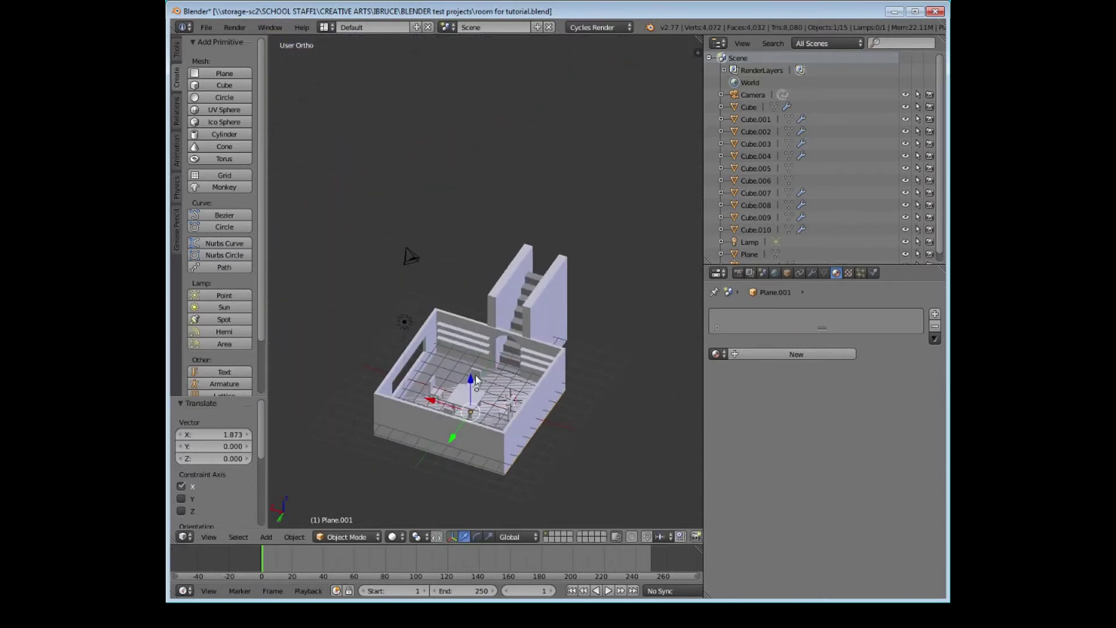
Return to perspective view and raise Plane.001 3.571 along Z onto the walls
{"action": "left_click", "coordinate": [208, 537]}
{"action": "left_click", "coordinate": [255, 388]}
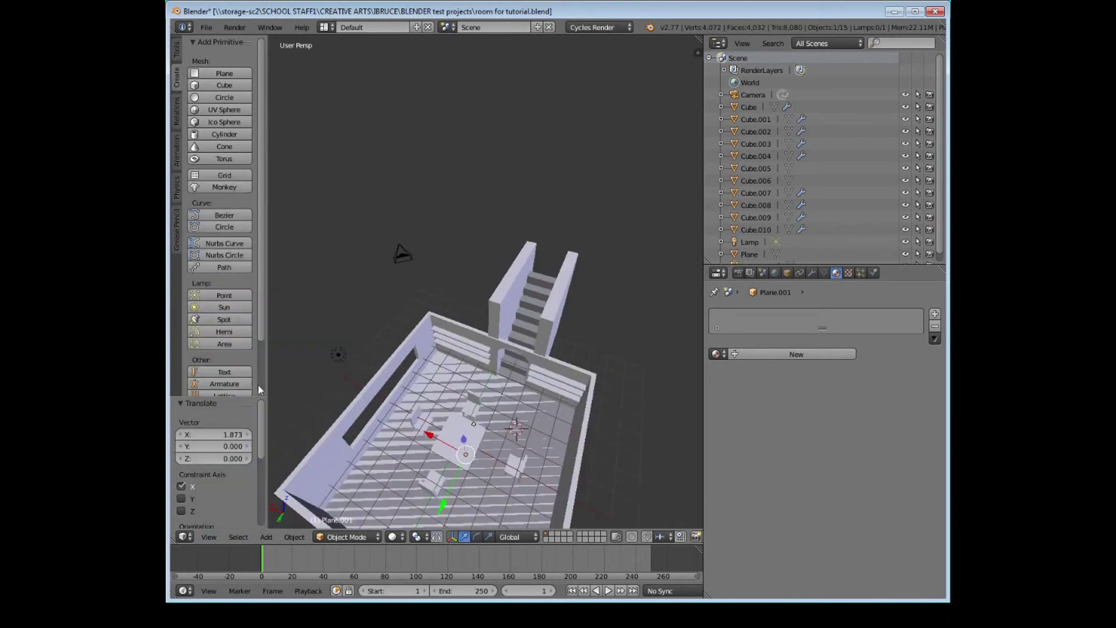
{"action": "middle_click_drag", "start_coordinate": [440, 419], "coordinate": [459, 414]}
{"action": "key", "text": "g"}
{"action": "key", "text": "z"}
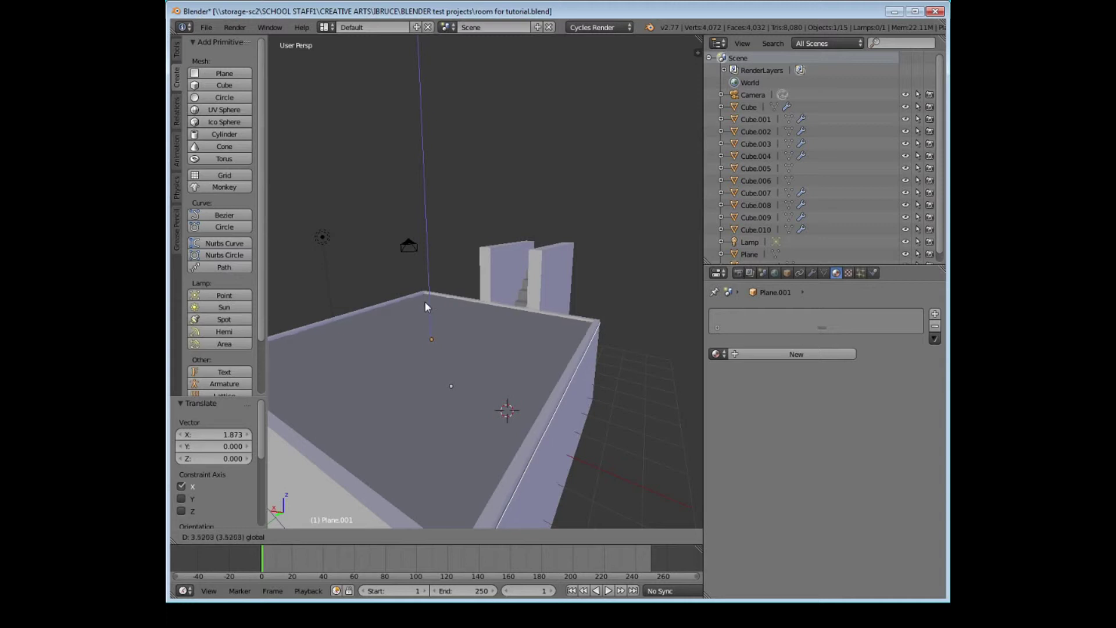
{"action": "left_click", "coordinate": [424, 302]}
{"action": "middle_click_drag", "start_coordinate": [424, 301], "coordinate": [460, 313]}
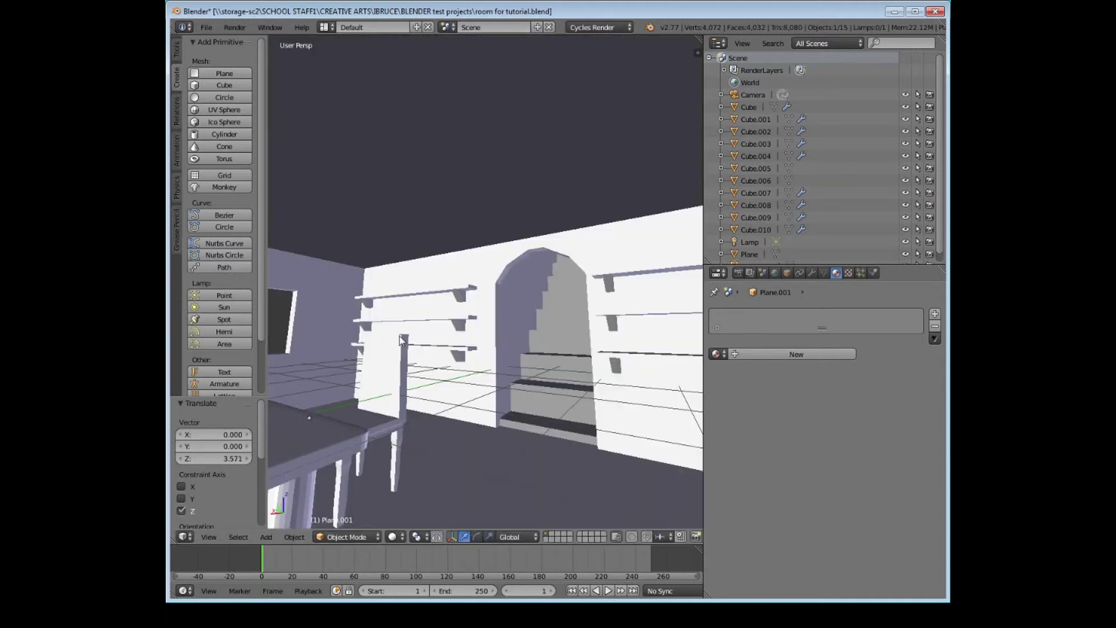
{"action": "scroll", "coordinate": [490, 192], "scroll_direction": "down", "scroll_amount": 6}
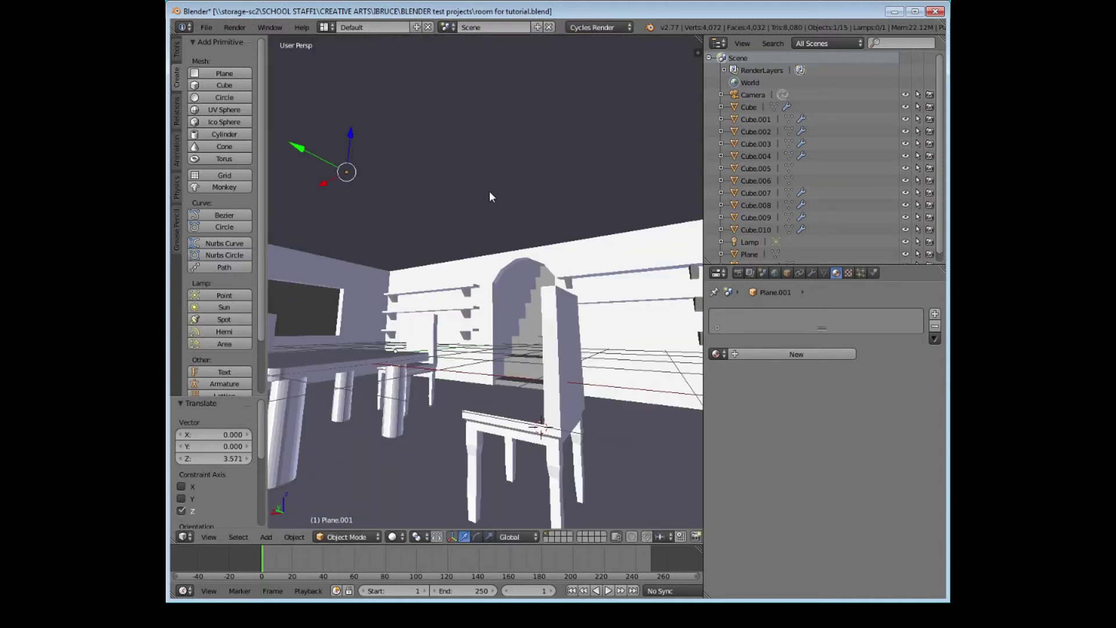
Assign Material.003 to Plane.001 and switch the viewport shading to Rendered
{"action": "left_click", "coordinate": [717, 354]}
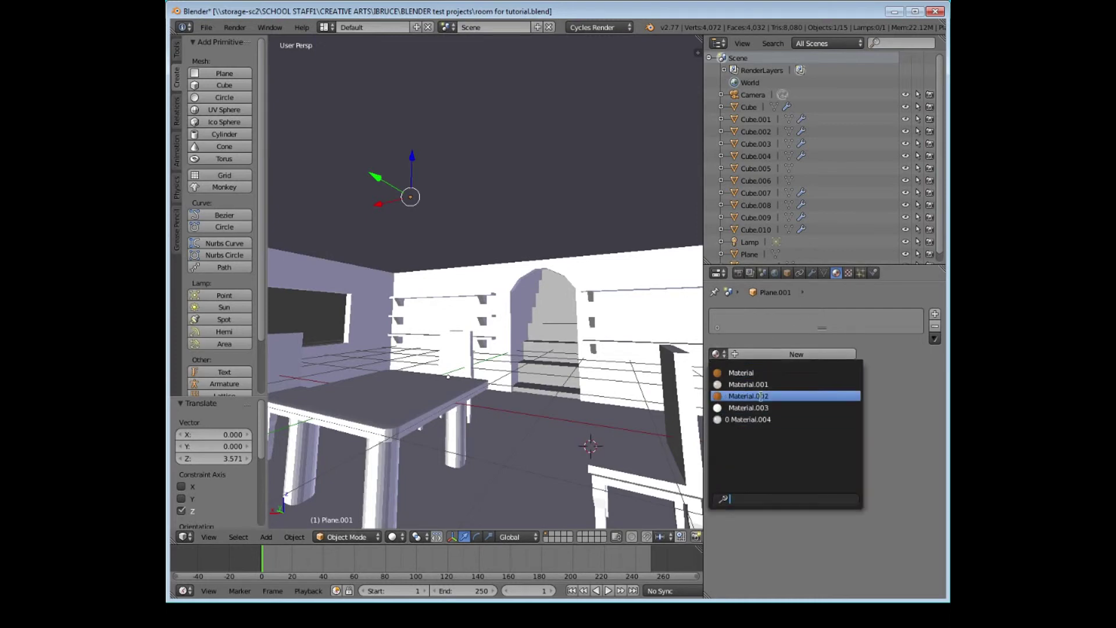
{"action": "left_click", "coordinate": [765, 407]}
{"action": "left_click", "coordinate": [398, 537]}
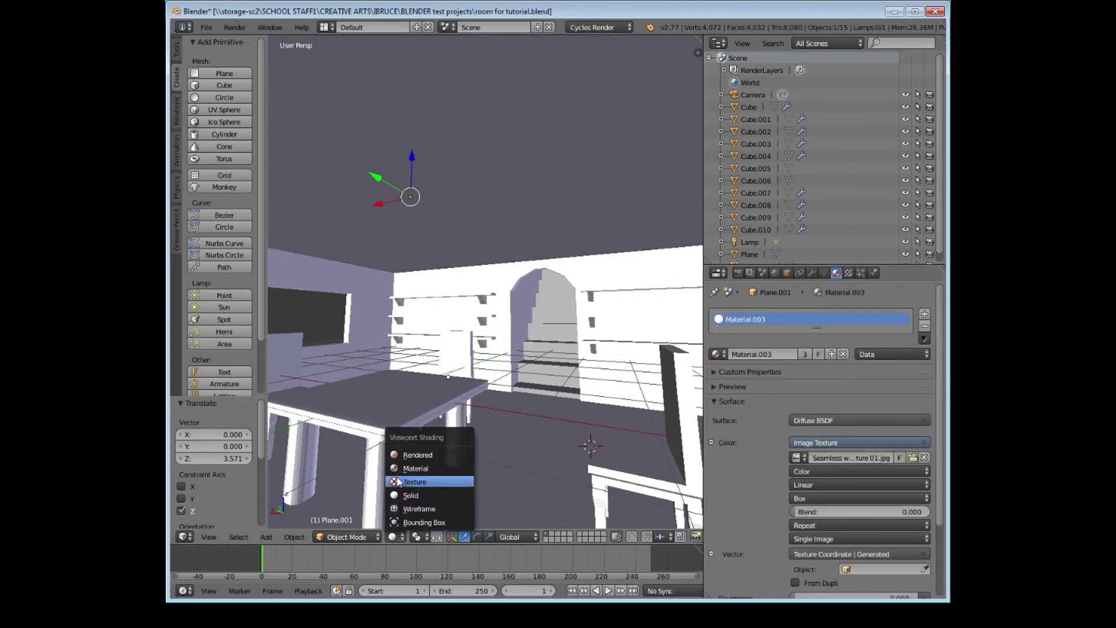
{"action": "left_click", "coordinate": [414, 454]}
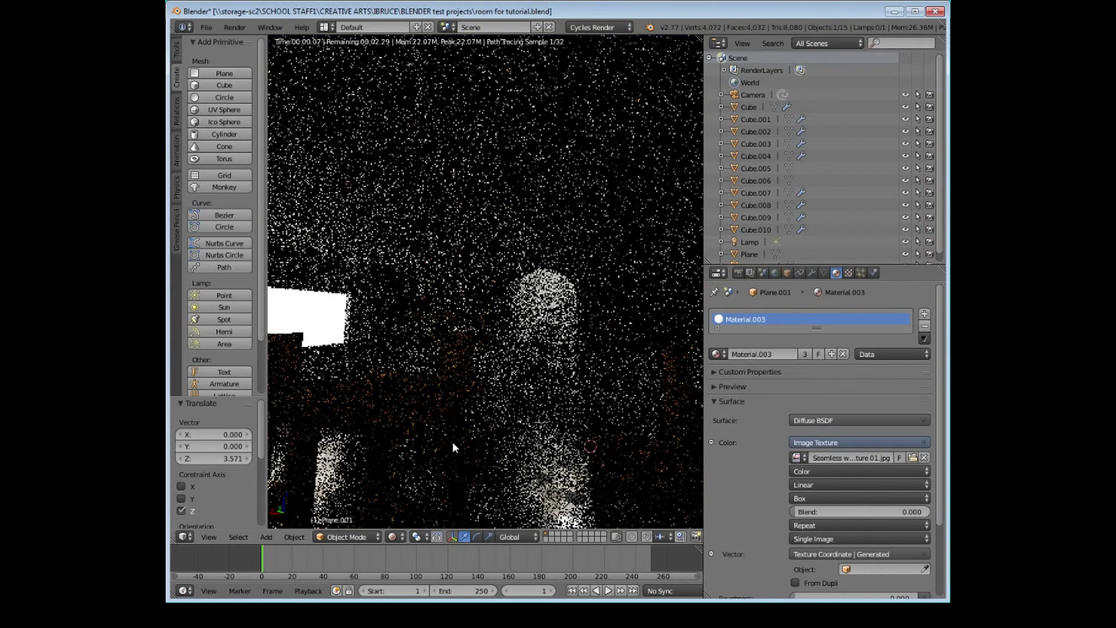